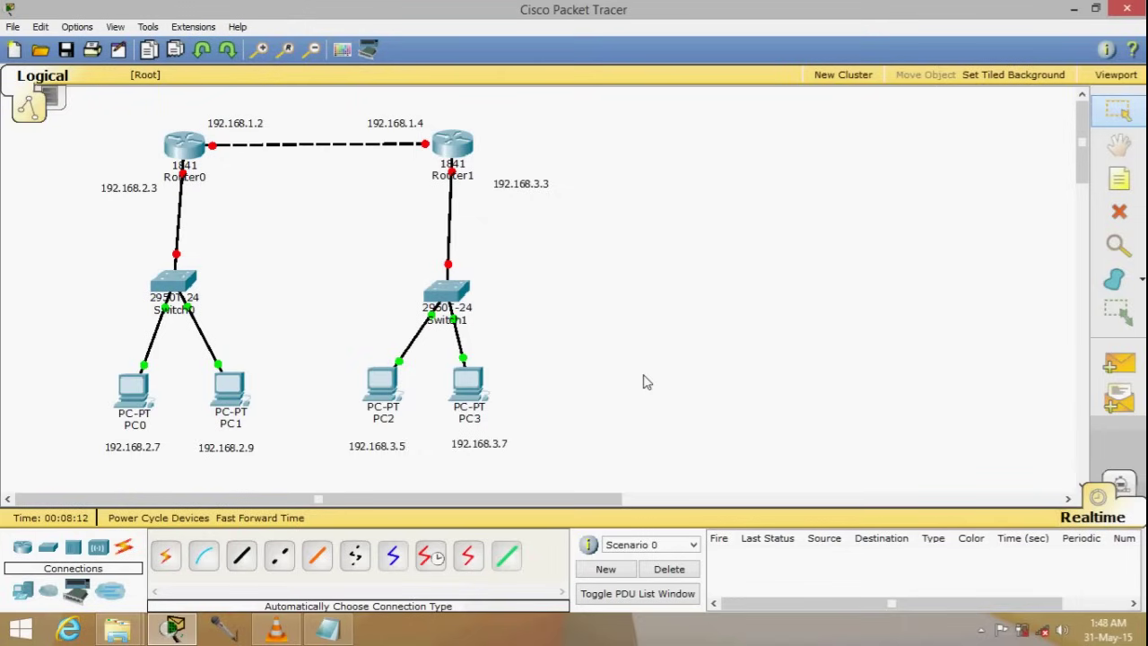
Open a blank Notepad document with Win+R and place it over the topology's right side
{"action": "mouse_move", "coordinate": [473, 161]}
{"action": "mouse_move", "coordinate": [476, 307]}
{"action": "key", "text": "super+r"}
{"action": "key", "text": "Return"}
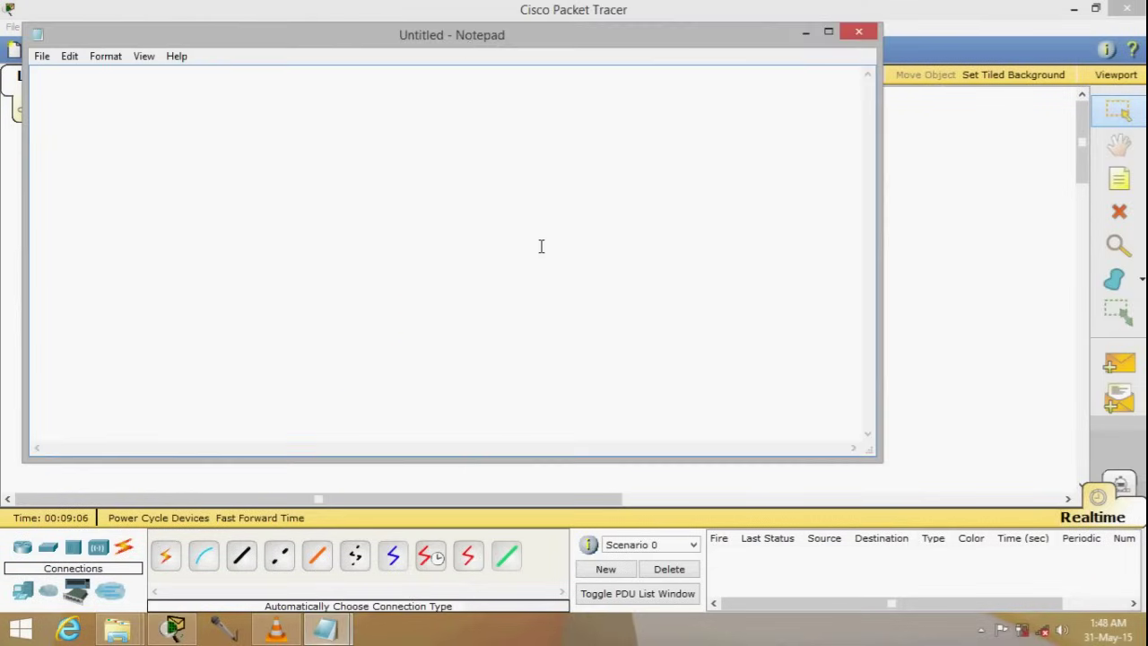
{"action": "left_click_drag", "start_coordinate": [470, 42], "coordinate": [720, 230]}
Type Default, Static and Dynamic on separate lines, fixing the typos
{"action": "type", "text": "Def"}
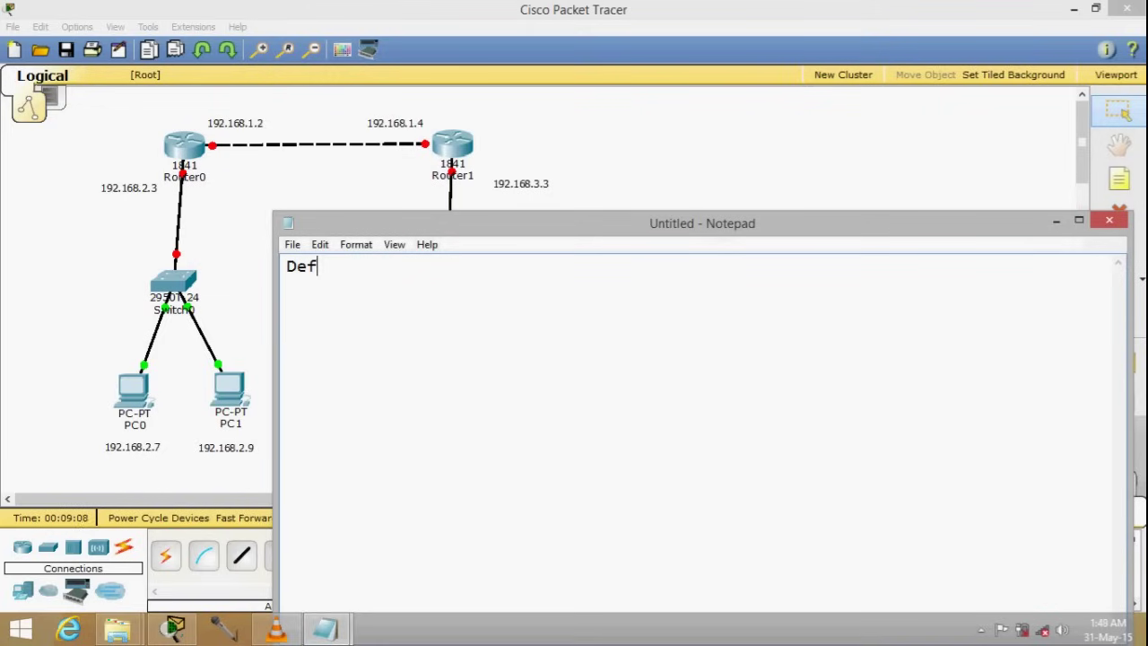
{"action": "type", "text": "ault"}
{"action": "type", "text": " Sts"}
{"action": "key", "text": "BackSpace"}
{"action": "type", "text": "atic"}
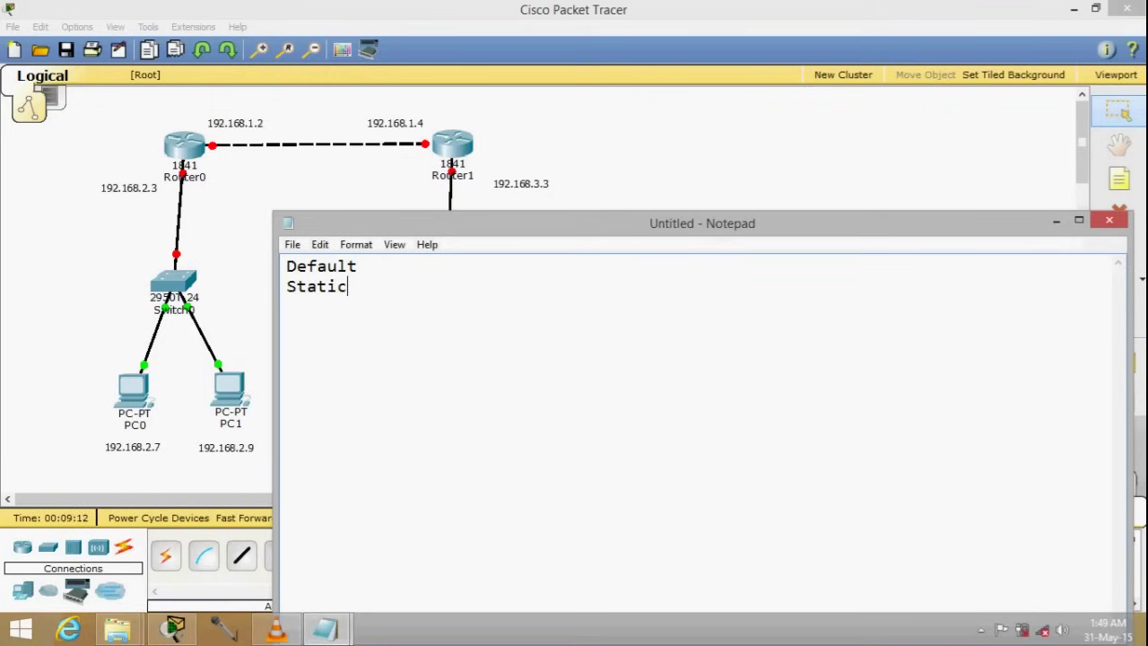
{"action": "type", "text": " Dyna,ic"}
{"action": "key", "text": "BackSpace"}
{"action": "key", "text": "BackSpace"}
{"action": "type", "text": "i"}
{"action": "key", "text": "BackSpace"}
{"action": "key", "text": "BackSpace"}
{"action": "type", "text": "mic"}
Move the notes down to uncover Switch1, PC2 and PC3, highlight Default and Static, then return to Packet Tracer
{"action": "left_click_drag", "start_coordinate": [637, 224], "coordinate": [729, 267]}
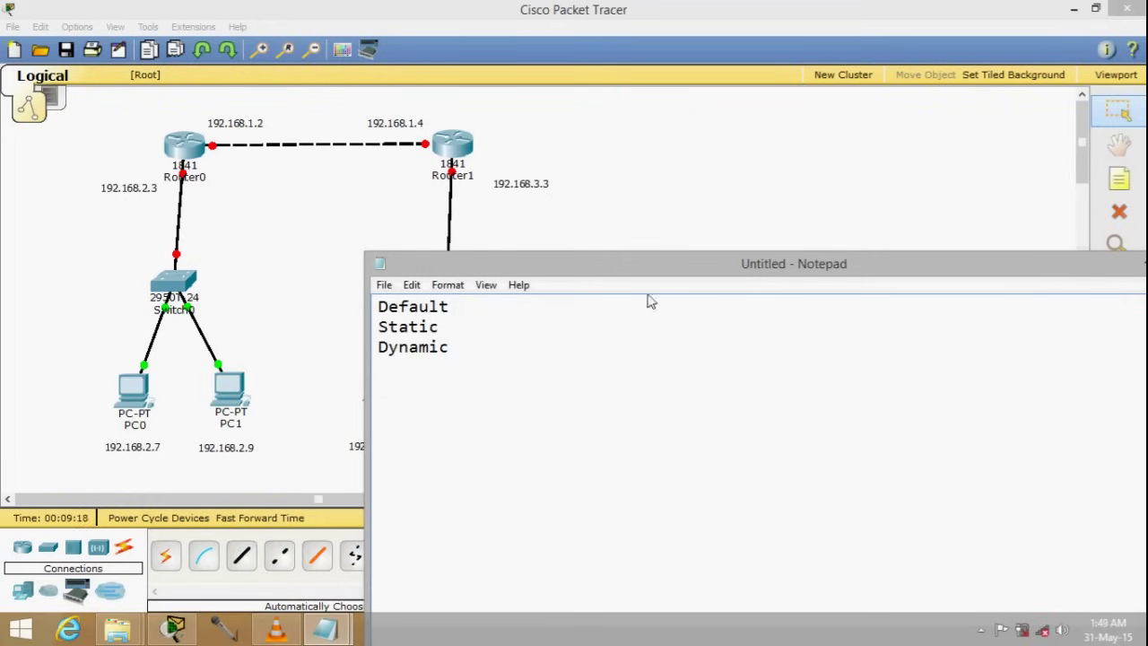
{"action": "left_click_drag", "start_coordinate": [487, 358], "coordinate": [418, 306]}
{"action": "left_click", "coordinate": [493, 343]}
{"action": "left_click_drag", "start_coordinate": [494, 371], "coordinate": [389, 306]}
{"action": "left_click", "coordinate": [489, 337]}
{"action": "left_click_drag", "start_coordinate": [494, 266], "coordinate": [619, 419]}
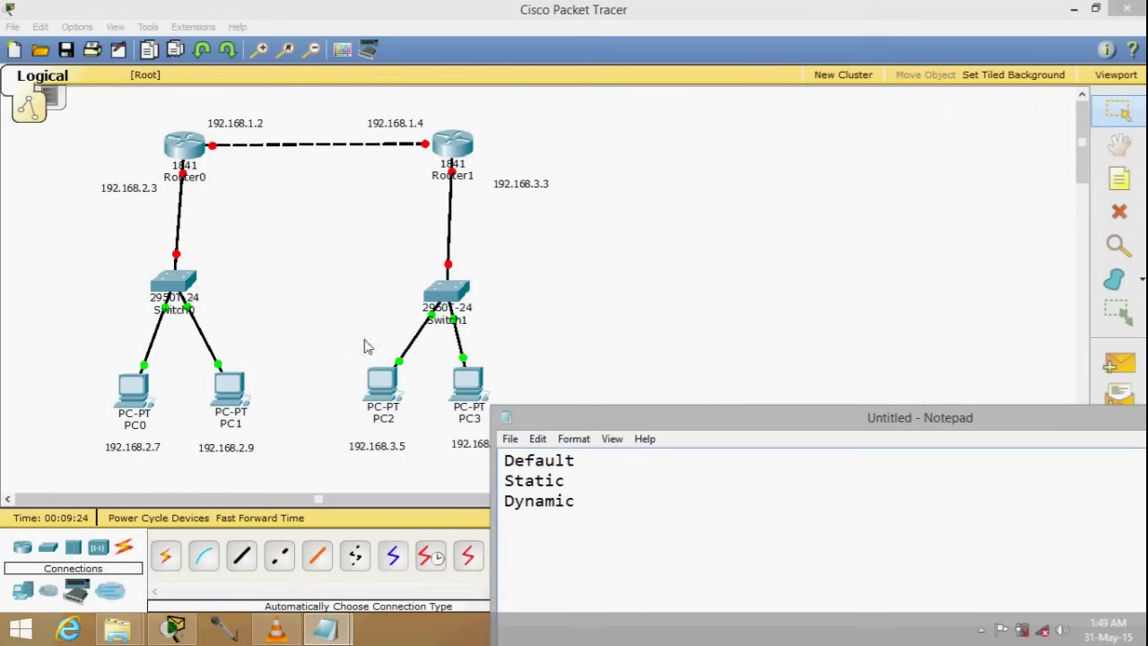
{"action": "double_click", "coordinate": [570, 464]}
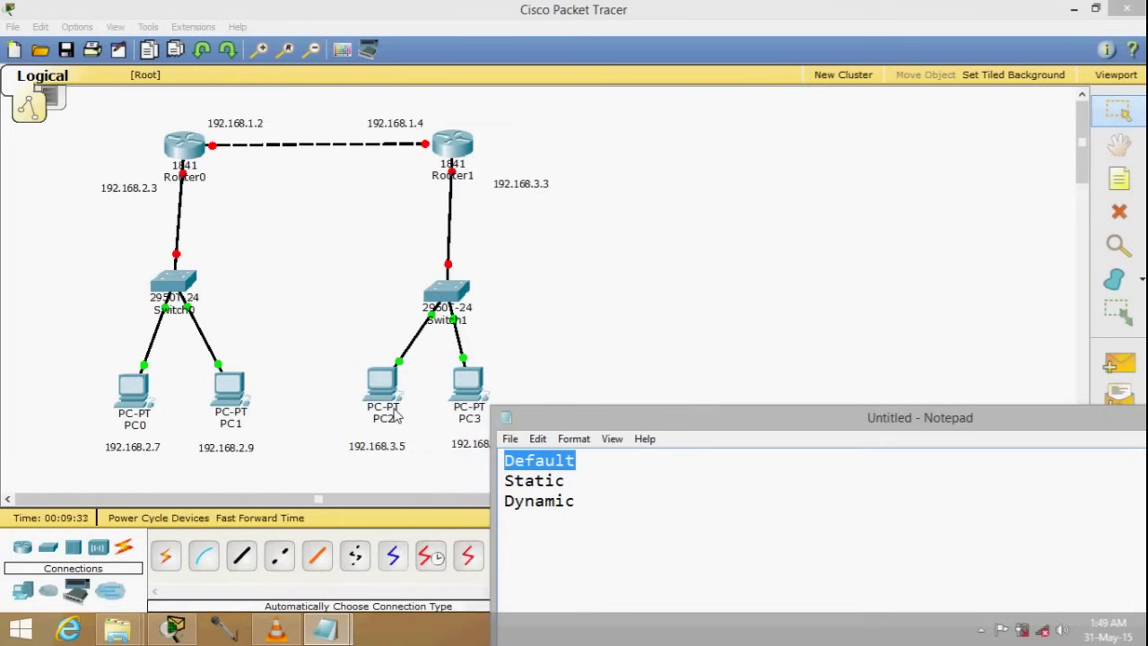
{"action": "double_click", "coordinate": [569, 481]}
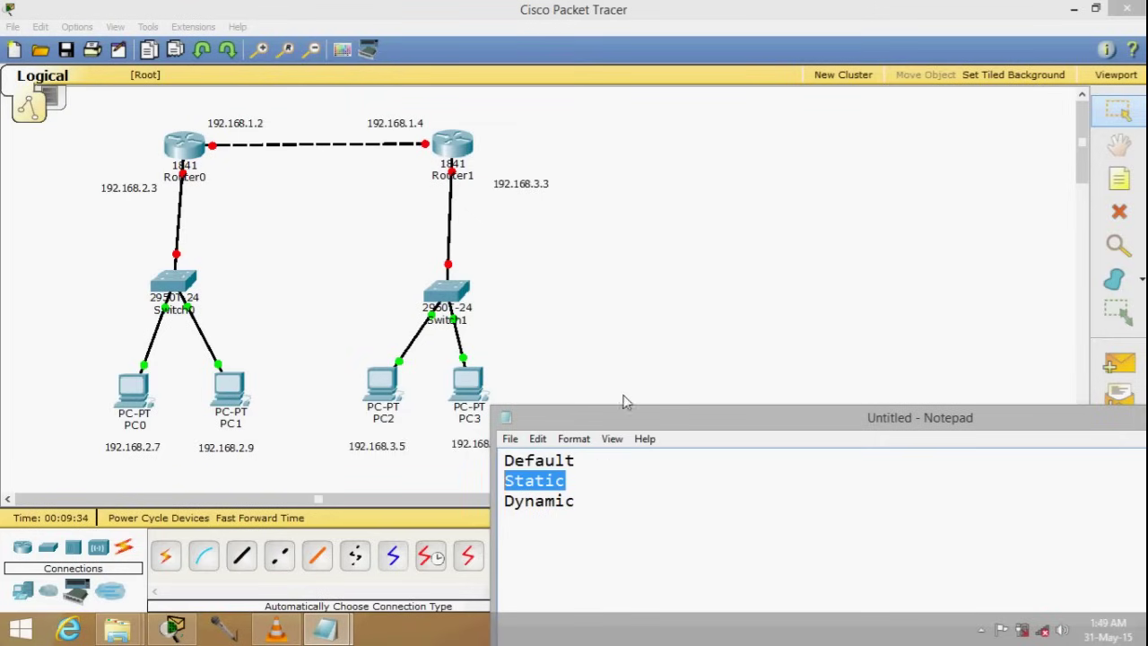
{"action": "left_click", "coordinate": [652, 290]}
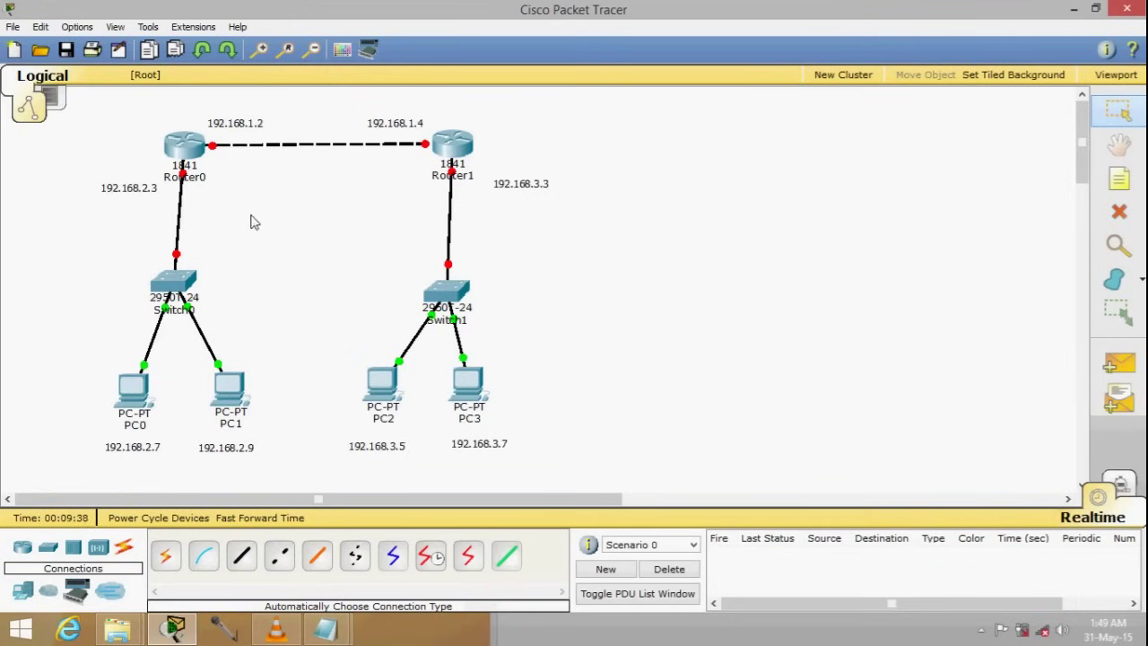
Turn on Router0's FastEthernet0/0 with IP 192.168.1.2 and mask 255.255.255.0
{"action": "left_click", "coordinate": [186, 148]}
{"action": "left_click", "coordinate": [759, 116]}
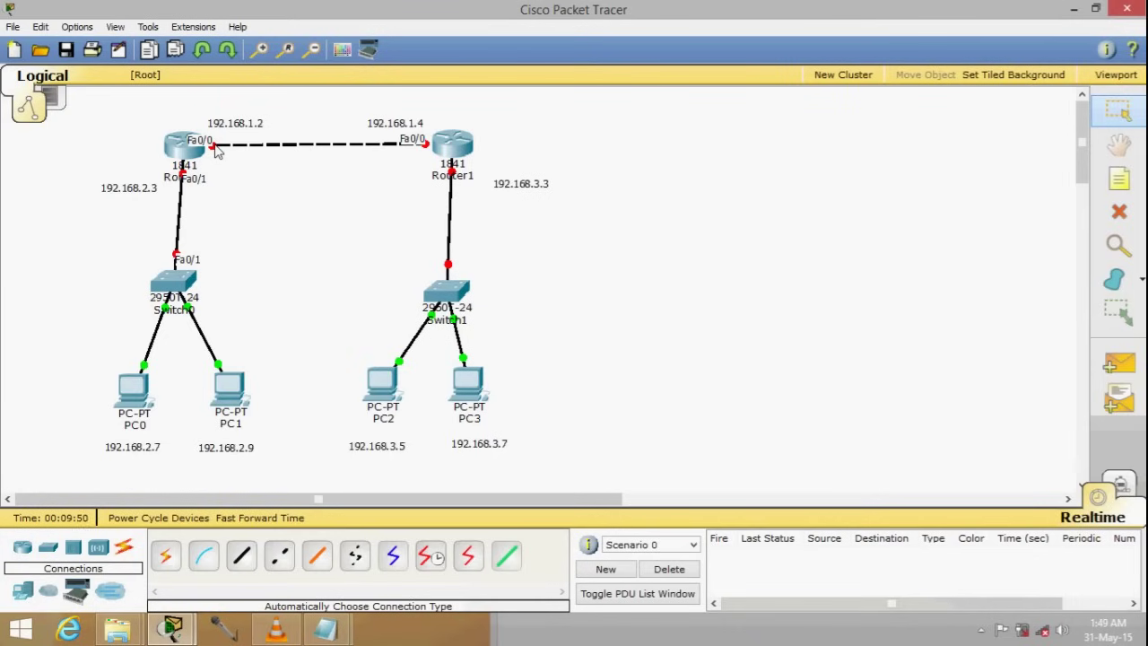
{"action": "left_click", "coordinate": [170, 628]}
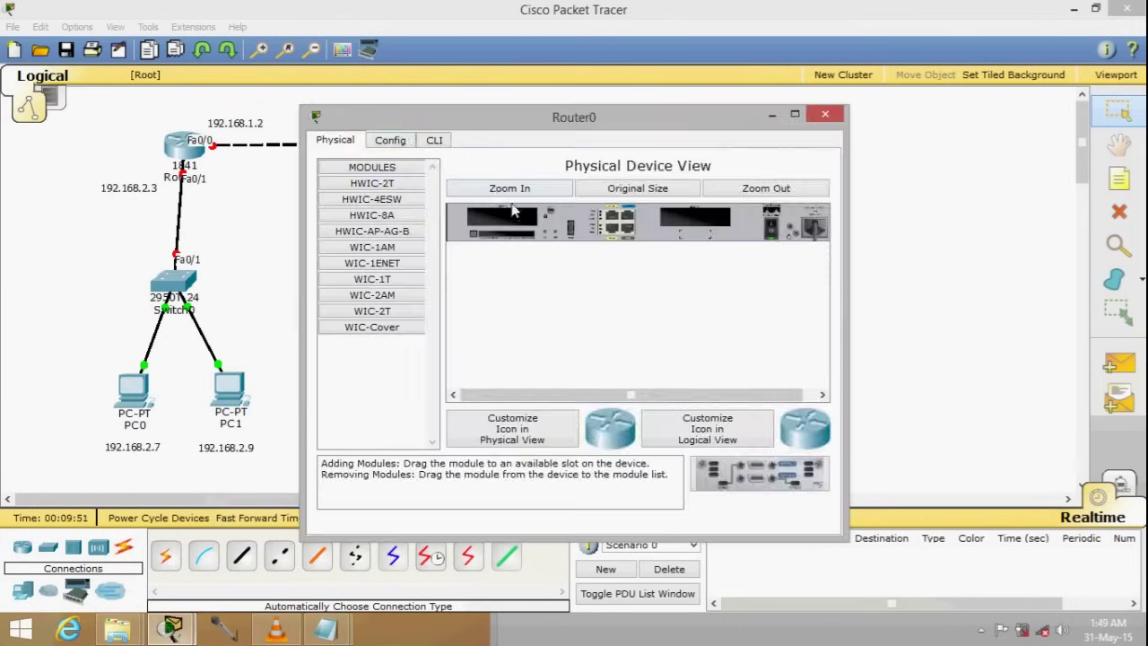
{"action": "left_click", "coordinate": [404, 141]}
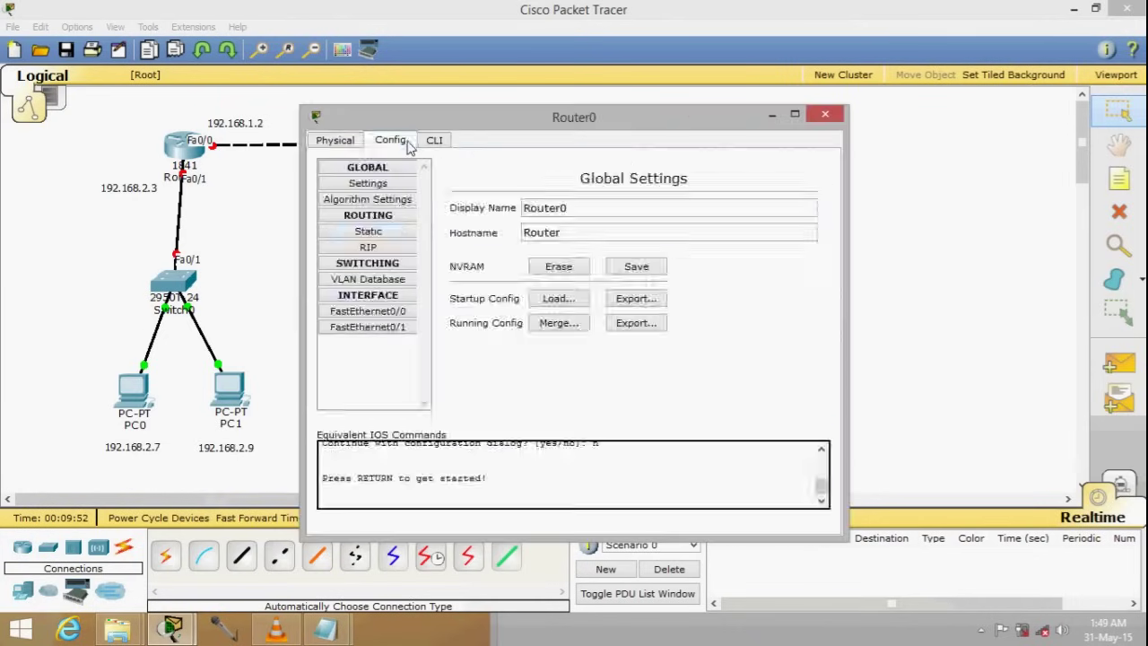
{"action": "left_click", "coordinate": [370, 312]}
{"action": "left_click_drag", "start_coordinate": [599, 123], "coordinate": [690, 145]}
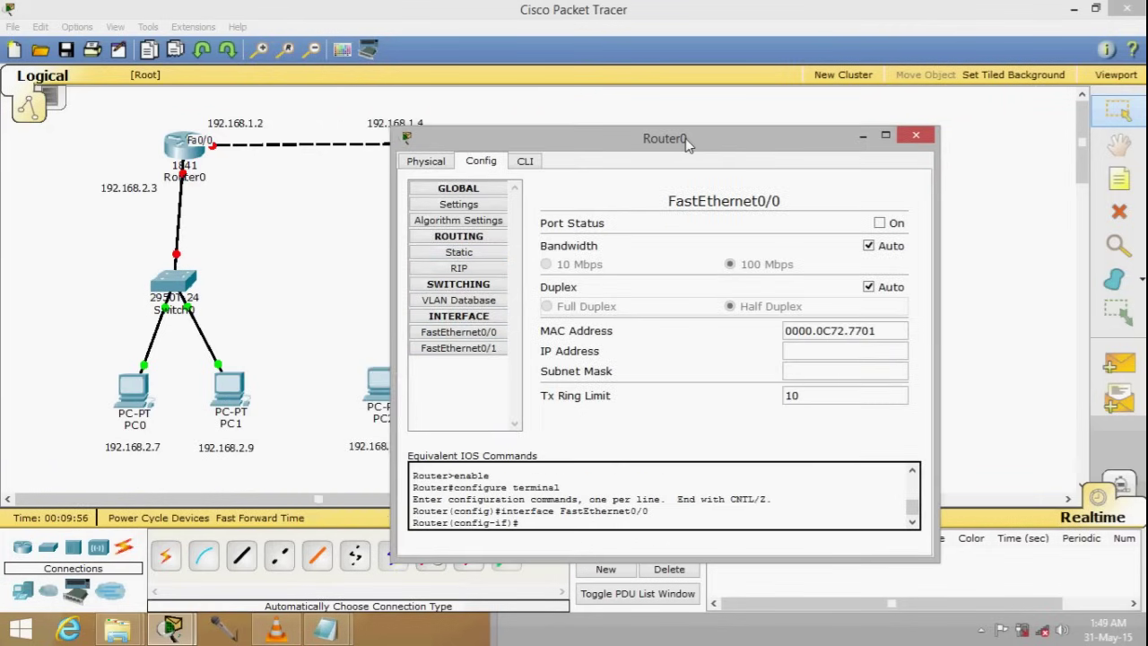
{"action": "left_click", "coordinate": [896, 225]}
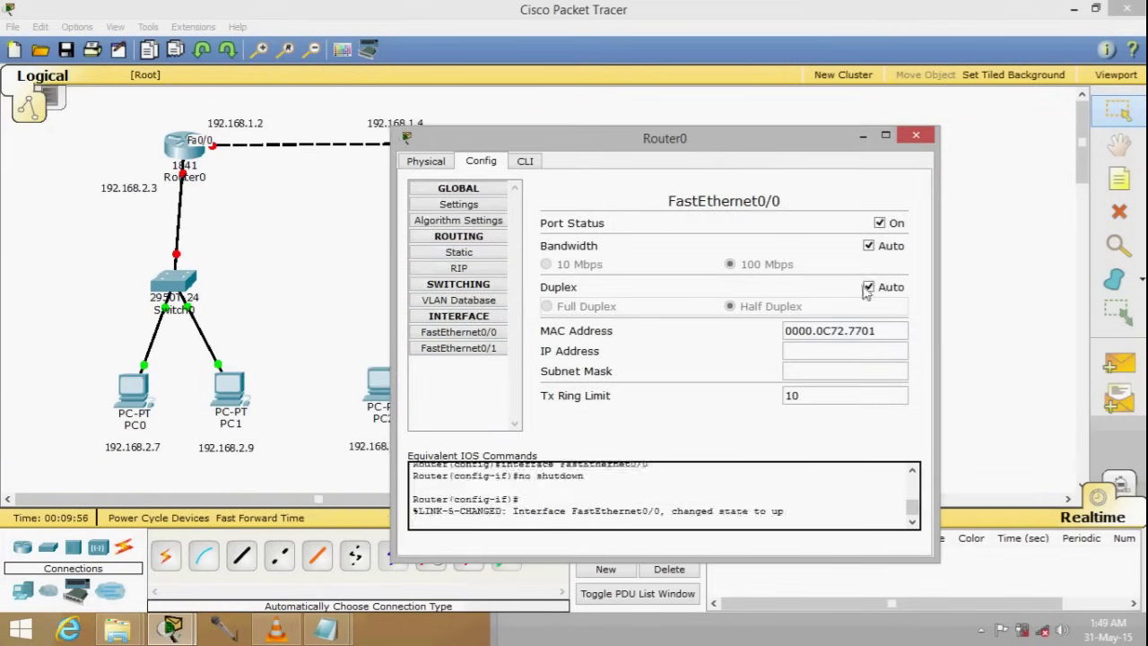
{"action": "left_click", "coordinate": [841, 350]}
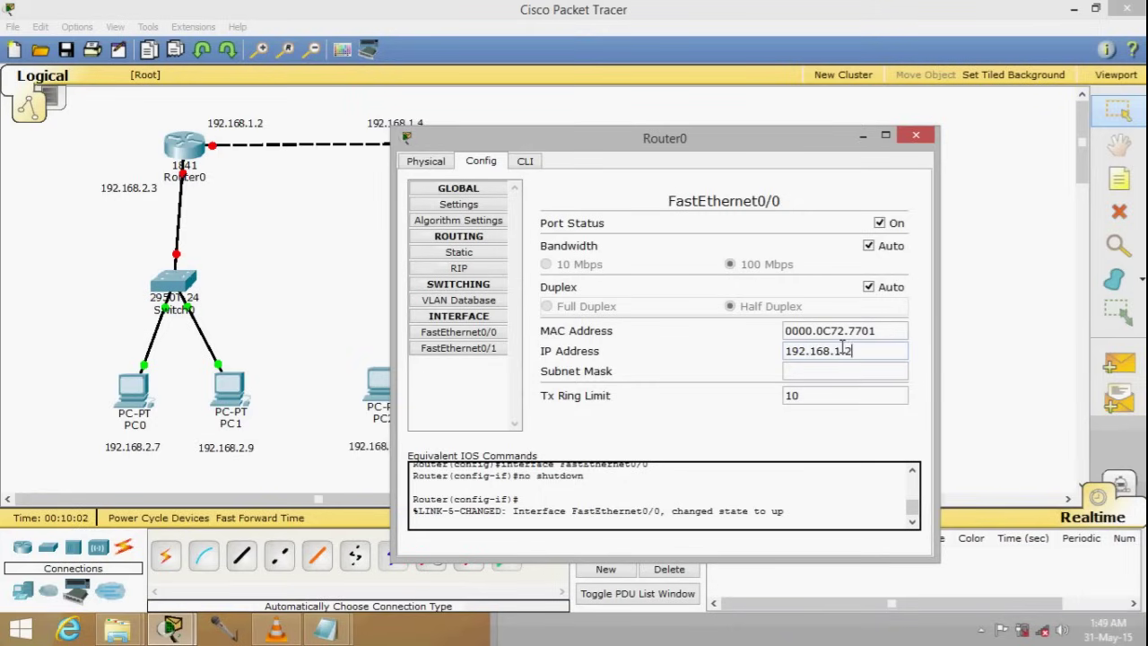
{"action": "type", "text": "192.168.1.2"}
{"action": "left_click", "coordinate": [828, 372]}
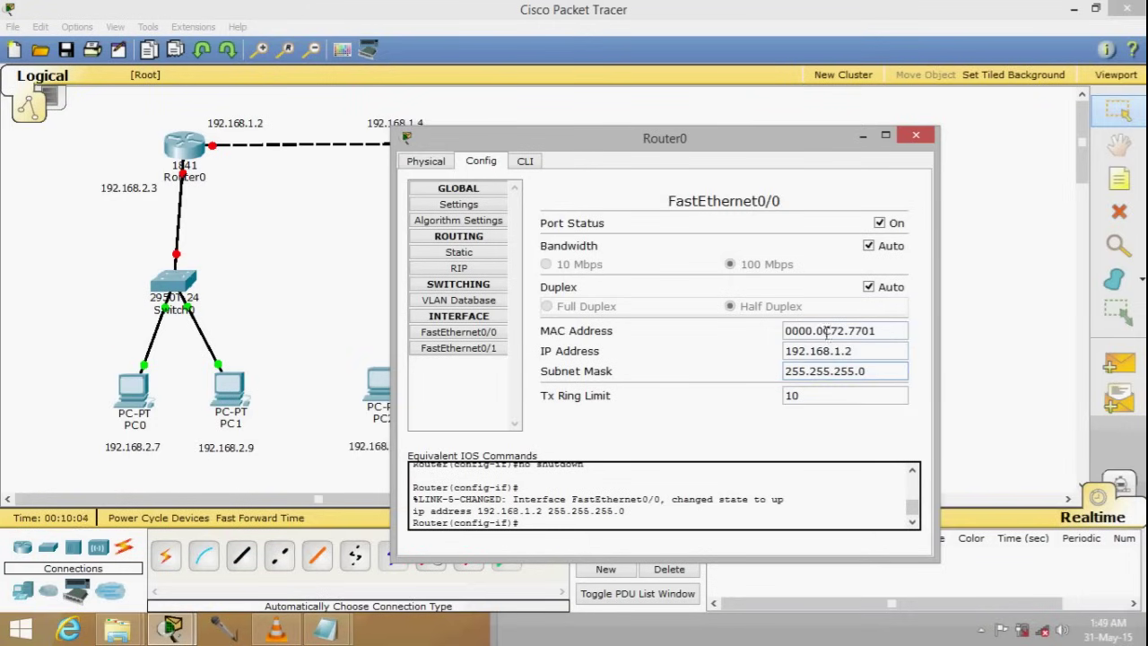
Address Router0's FastEthernet0/1 as 192.168.2.3 with mask 255.255.255.0
{"action": "left_click", "coordinate": [495, 350]}
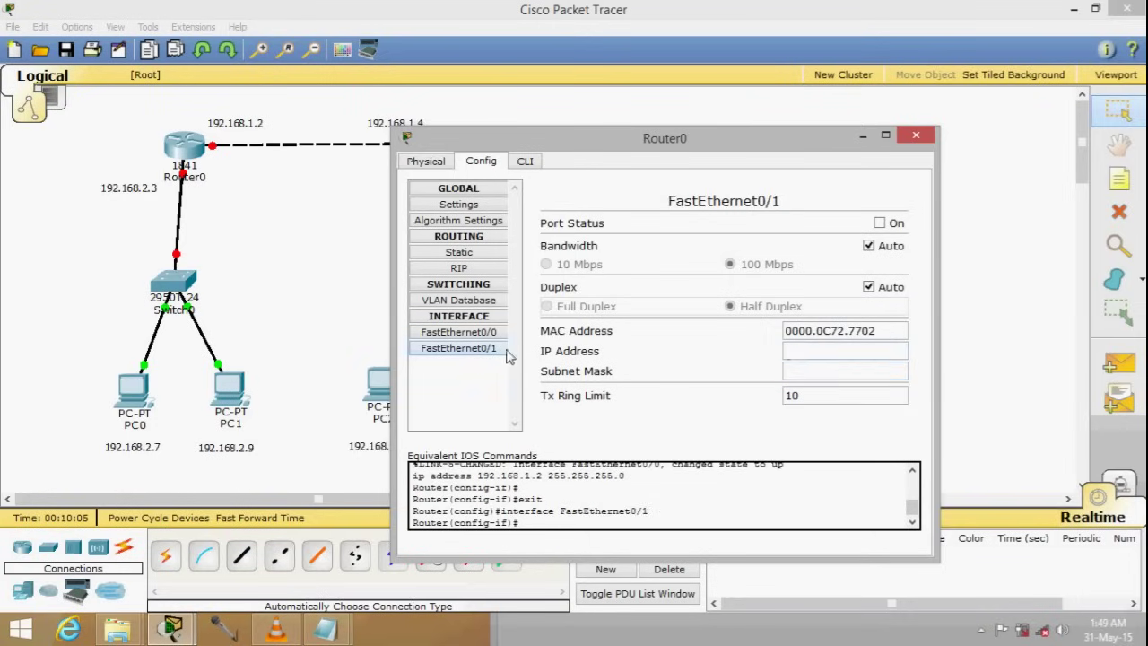
{"action": "left_click", "coordinate": [819, 356]}
{"action": "type", "text": "192.168.2.3"}
{"action": "left_click", "coordinate": [820, 371]}
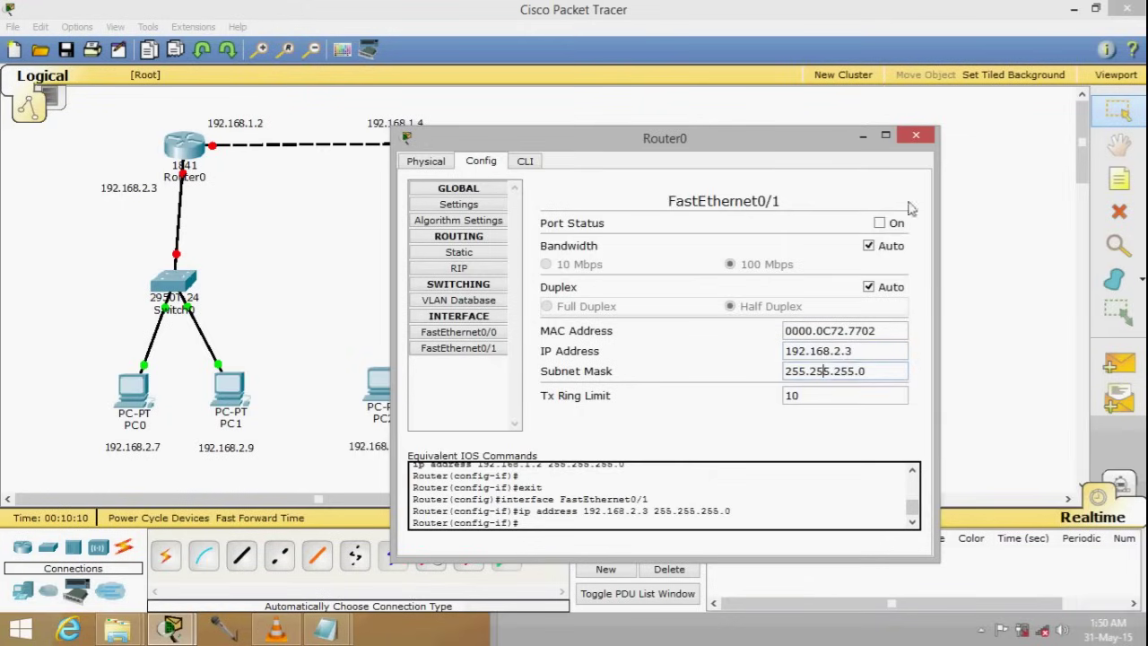
{"action": "left_click", "coordinate": [916, 134]}
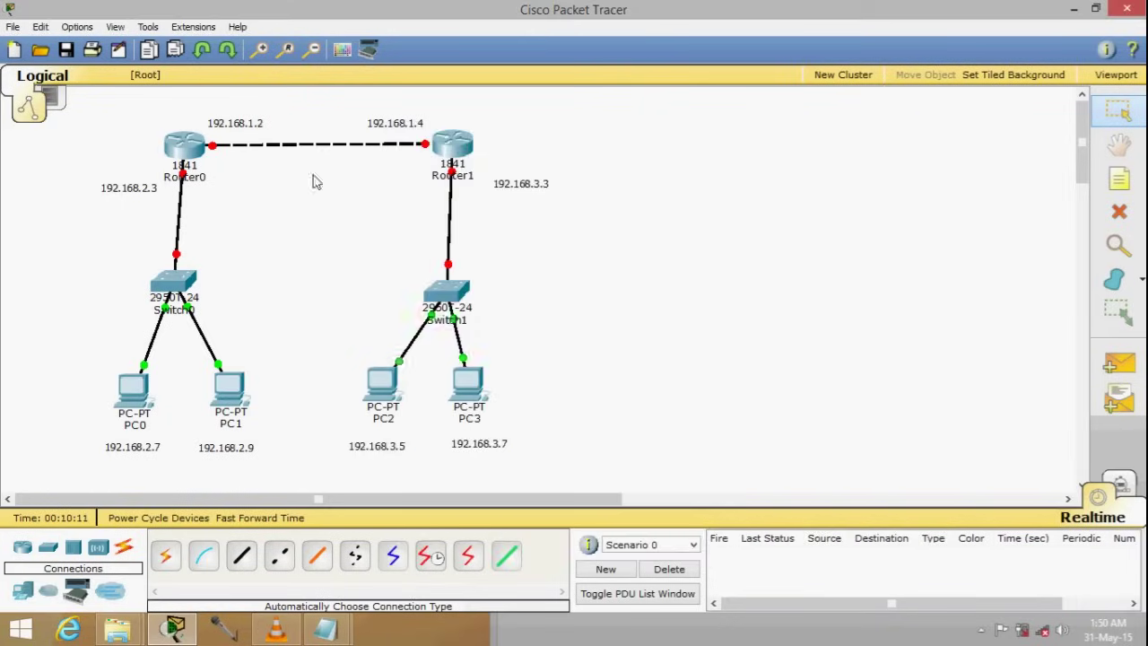
Turn on Router0's FastEthernet0/1 port and recheck FastEthernet0/0's settings
{"action": "left_click", "coordinate": [195, 159]}
{"action": "left_click", "coordinate": [173, 627]}
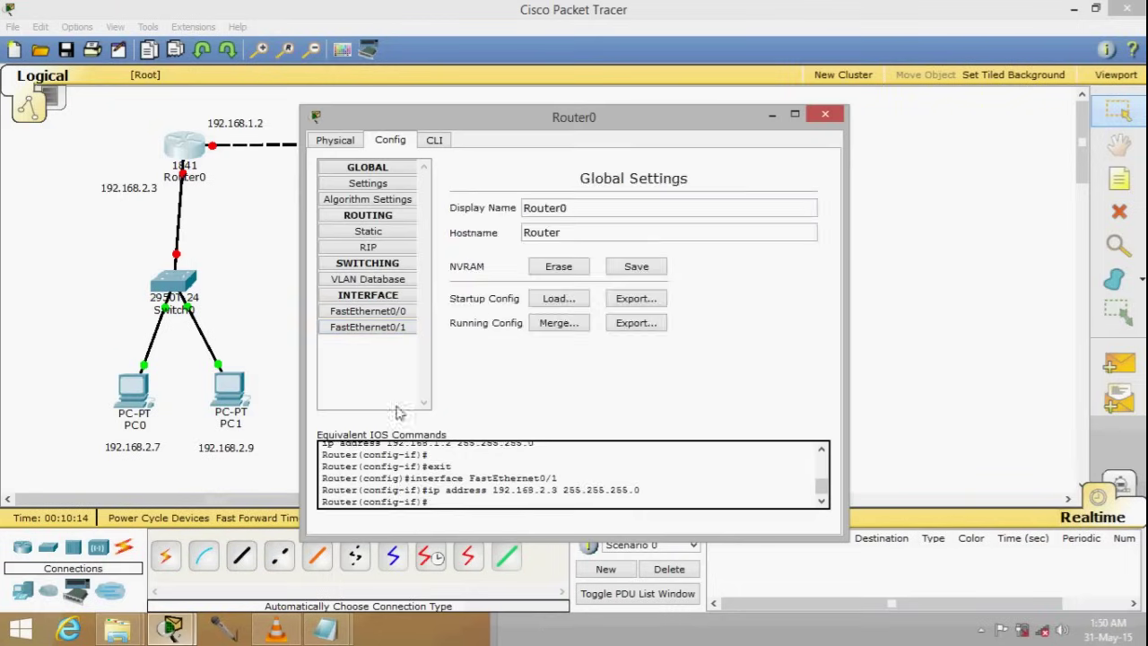
{"action": "left_click", "coordinate": [399, 328]}
{"action": "left_click", "coordinate": [789, 201]}
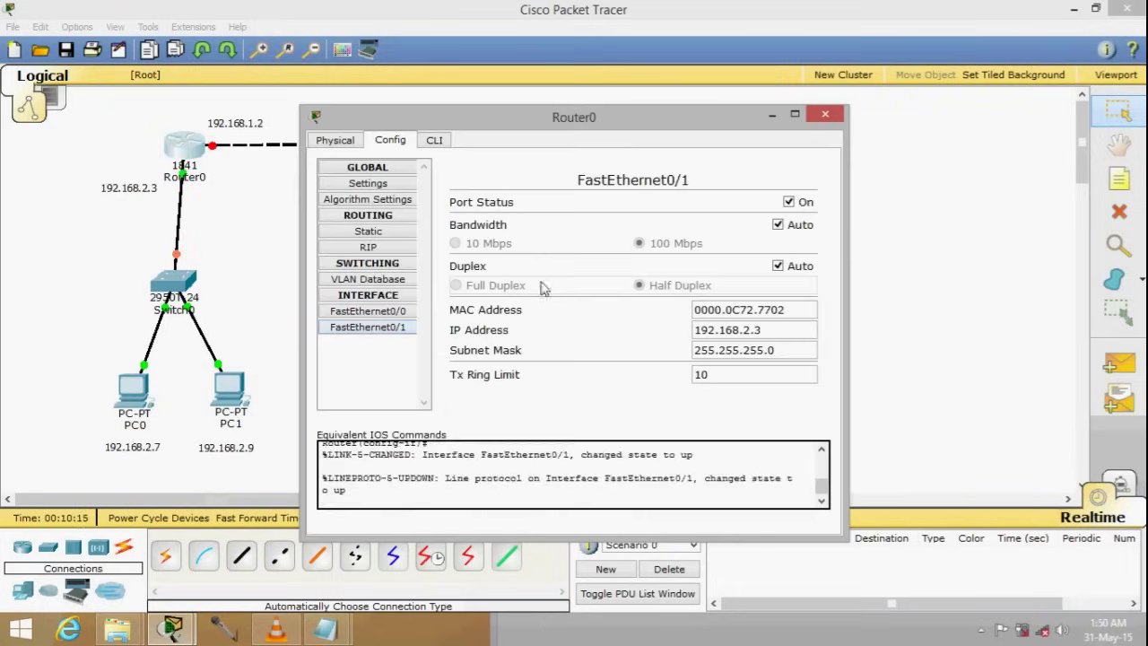
{"action": "left_click", "coordinate": [409, 312]}
{"action": "left_click", "coordinate": [826, 114]}
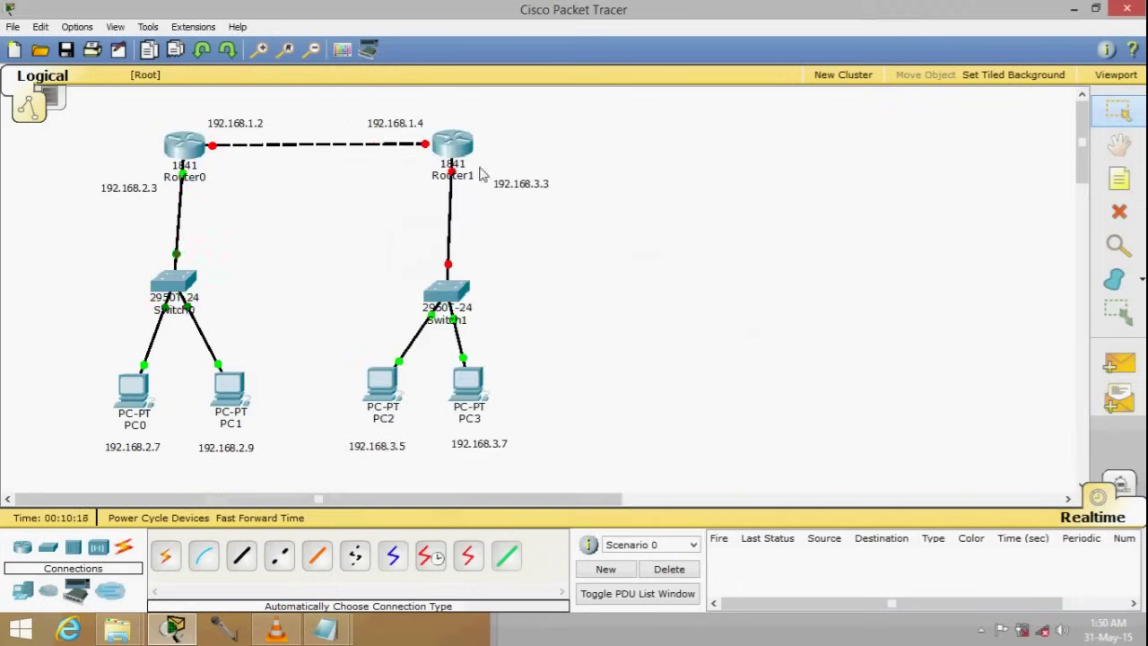
Turn on Router1's FastEthernet0/0 with IP 192.168.1.4 and mask 255.255.255.0
{"action": "left_click", "coordinate": [460, 160]}
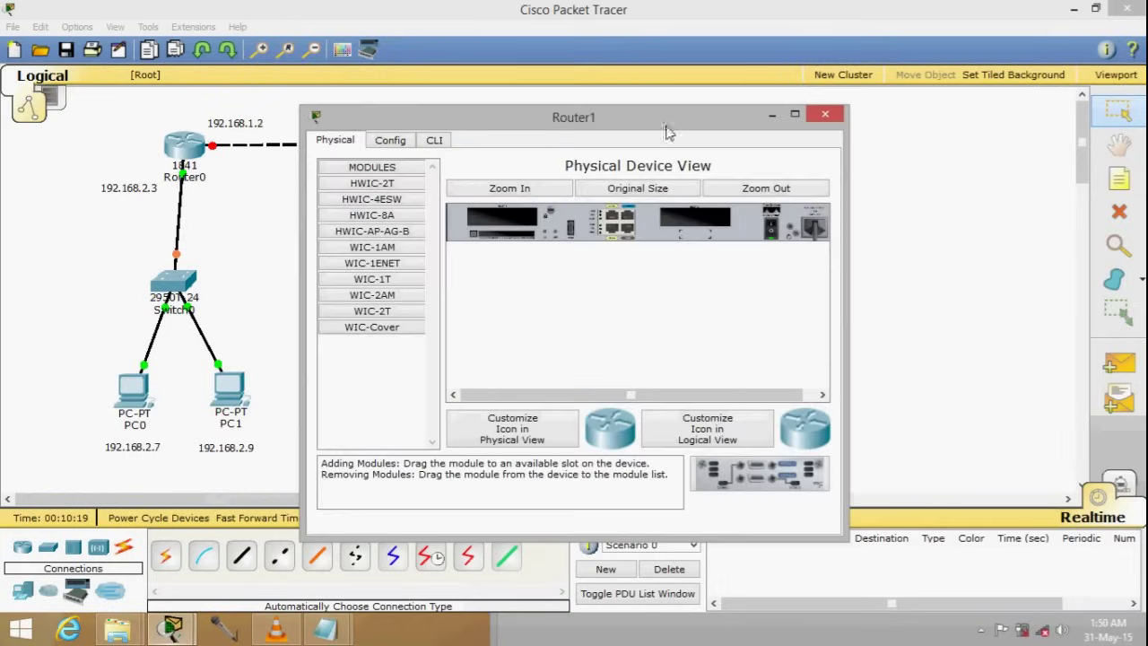
{"action": "left_click", "coordinate": [826, 115]}
{"action": "mouse_move", "coordinate": [427, 150]}
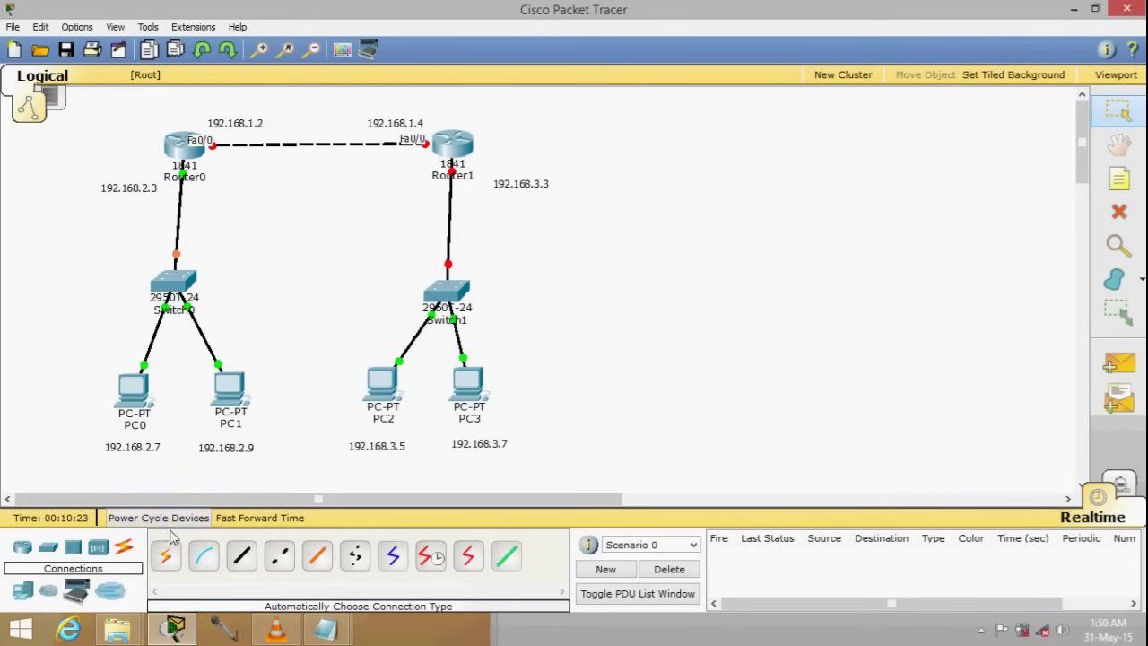
{"action": "left_click", "coordinate": [452, 145]}
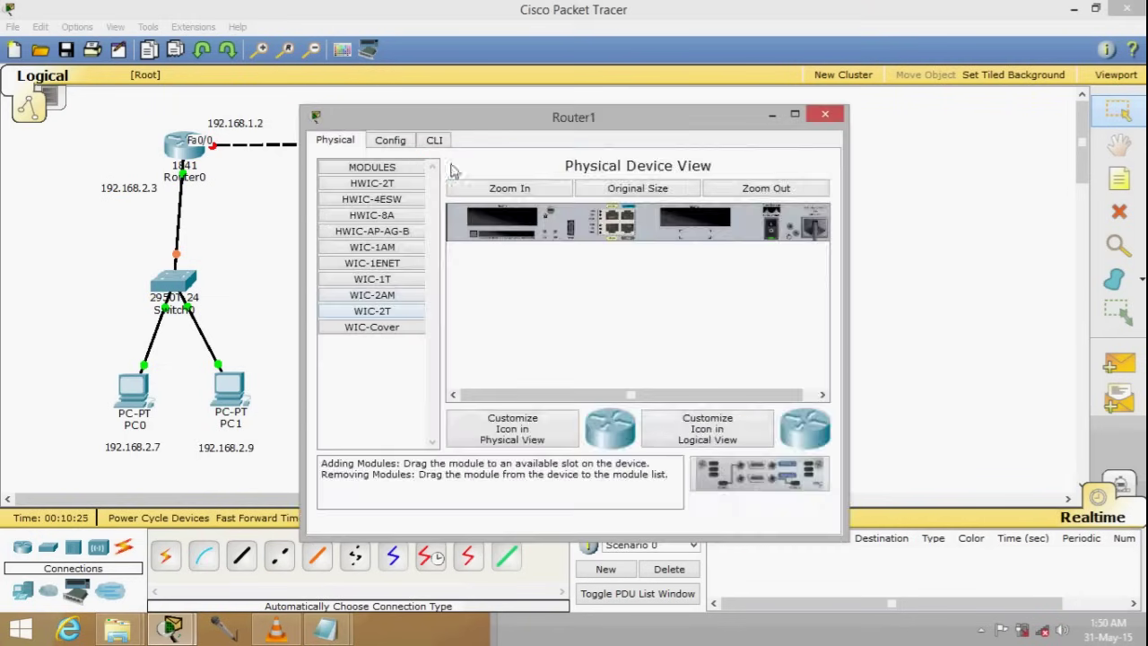
{"action": "left_click", "coordinate": [398, 142]}
{"action": "left_click", "coordinate": [394, 312]}
{"action": "left_click", "coordinate": [788, 203]}
{"action": "left_click_drag", "start_coordinate": [661, 115], "coordinate": [896, 163]}
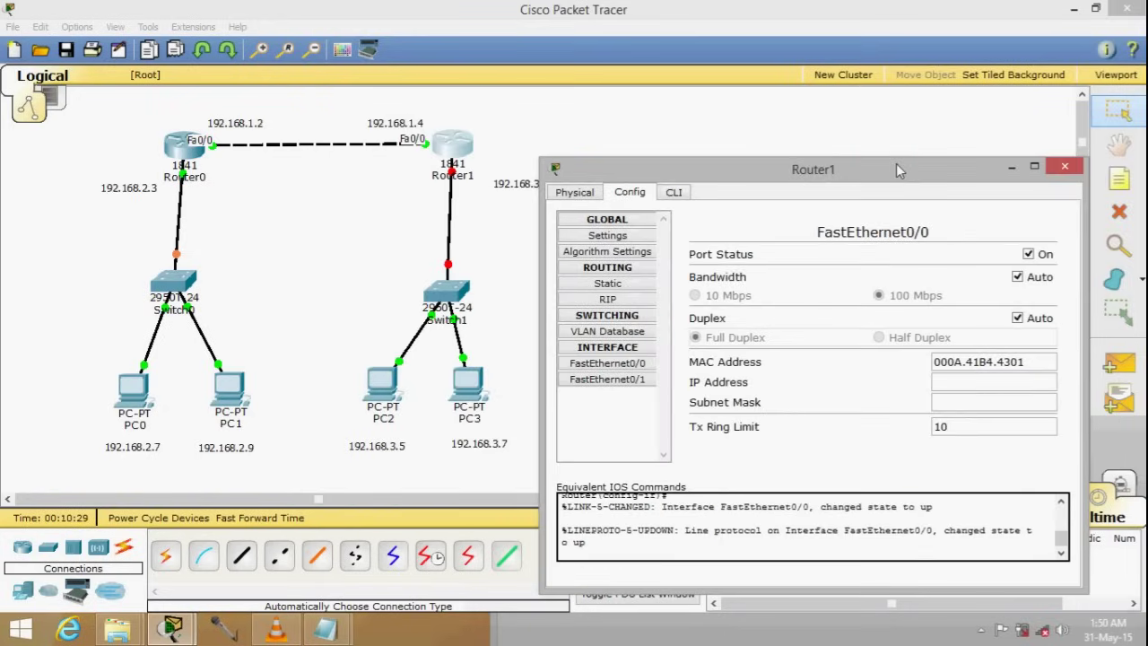
{"action": "left_click", "coordinate": [950, 383]}
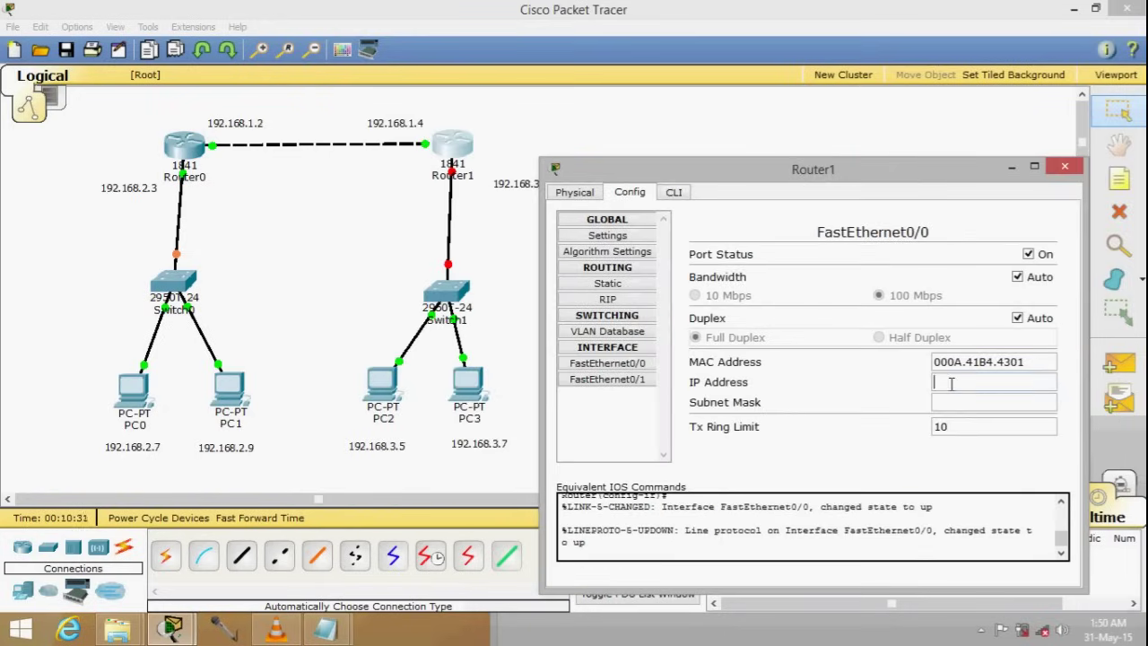
{"action": "type", "text": "192.168.1.4"}
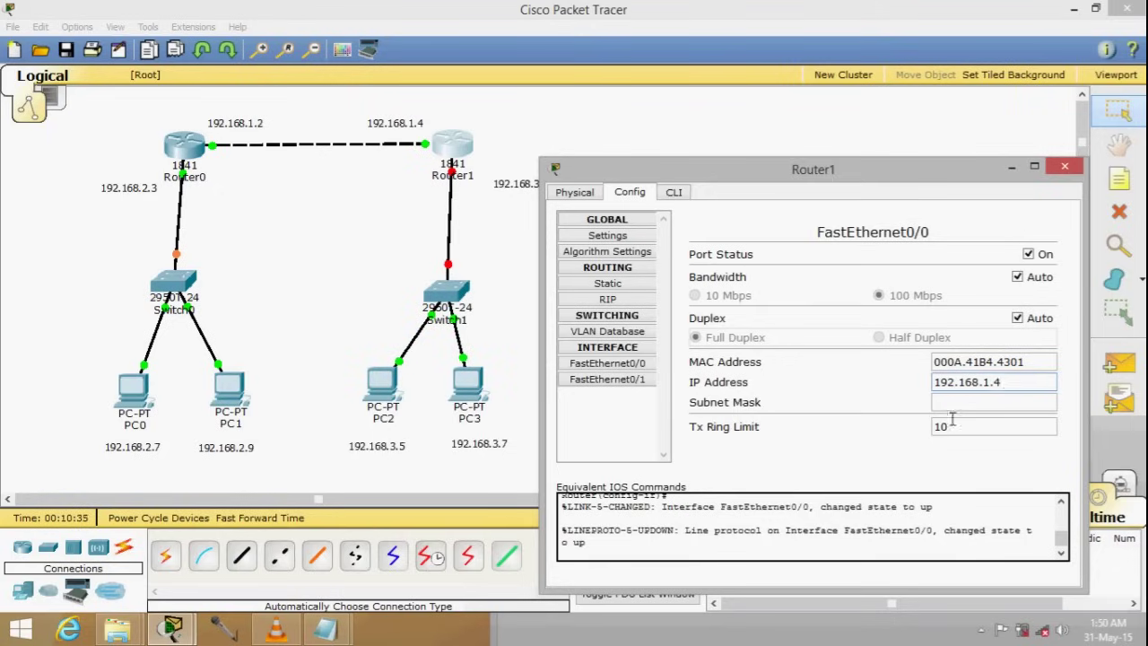
{"action": "left_click", "coordinate": [948, 402]}
Give Router1's FastEthernet0/1 IP 192.168.3.3, mask 255.255.255.0, and turn it on
{"action": "left_click", "coordinate": [629, 384]}
{"action": "left_click", "coordinate": [1009, 388]}
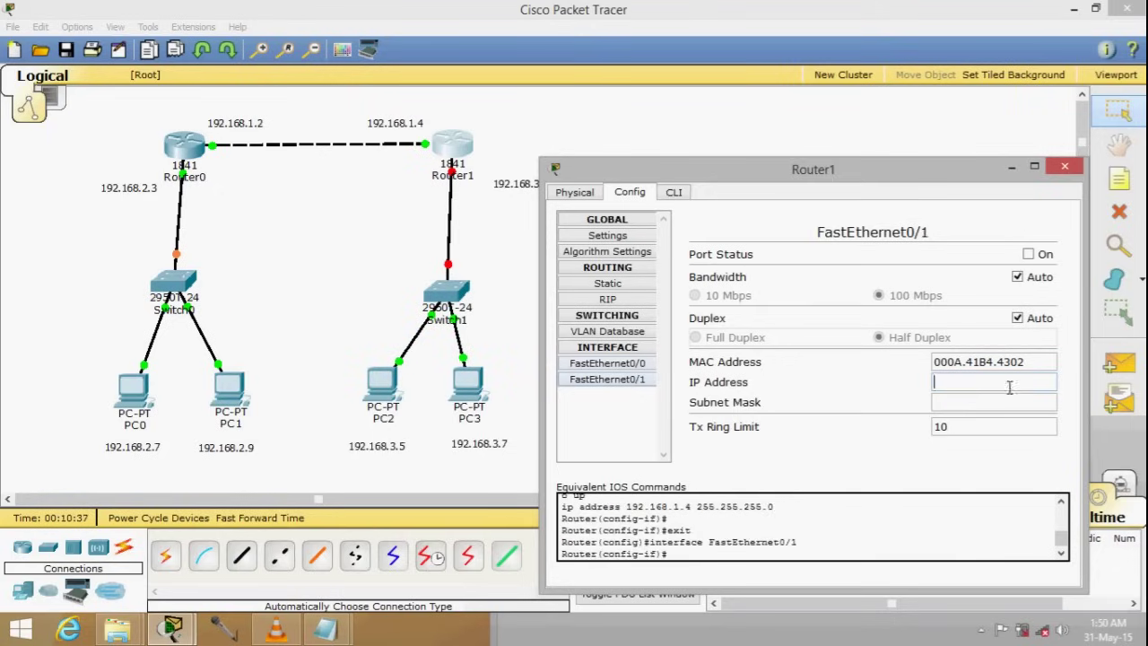
{"action": "type", "text": "192.168"}
{"action": "left_click_drag", "start_coordinate": [772, 185], "coordinate": [850, 203]}
{"action": "type", "text": ".3.3"}
{"action": "left_click", "coordinate": [1025, 418]}
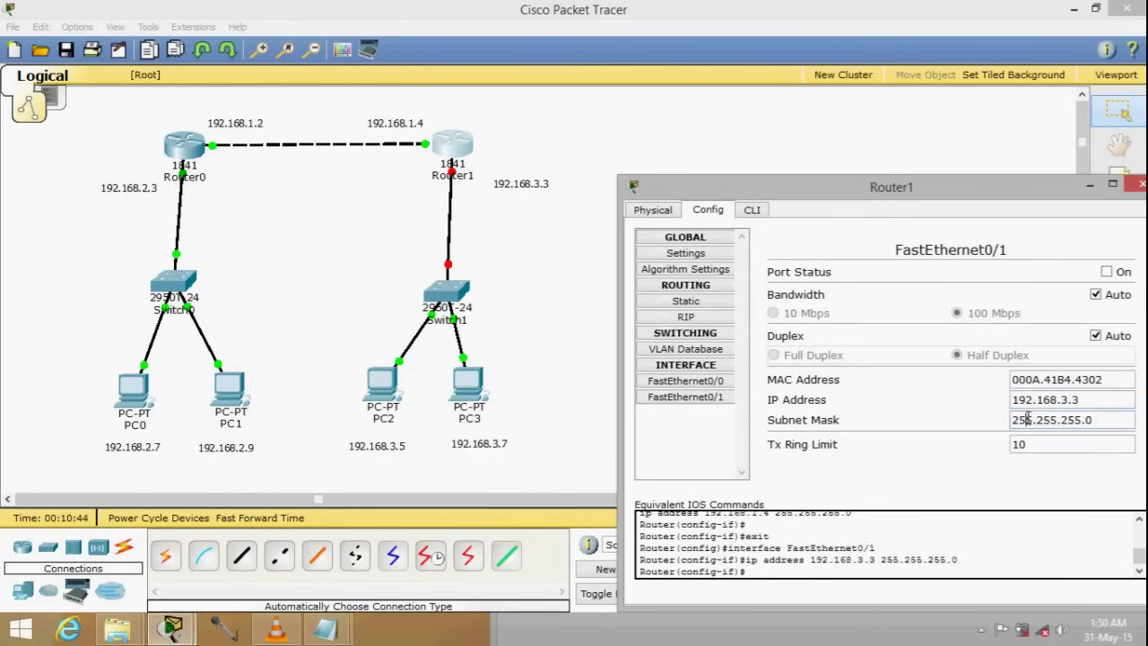
{"action": "left_click", "coordinate": [1123, 273]}
{"action": "left_click", "coordinate": [1142, 184]}
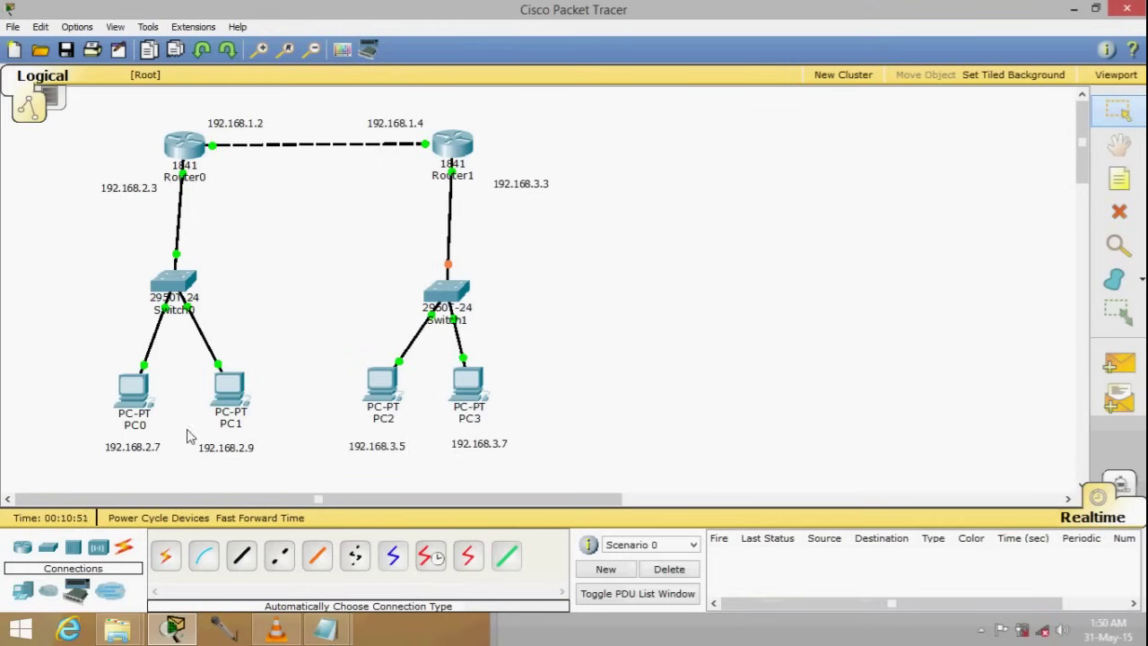
{"action": "left_click", "coordinate": [143, 412]}
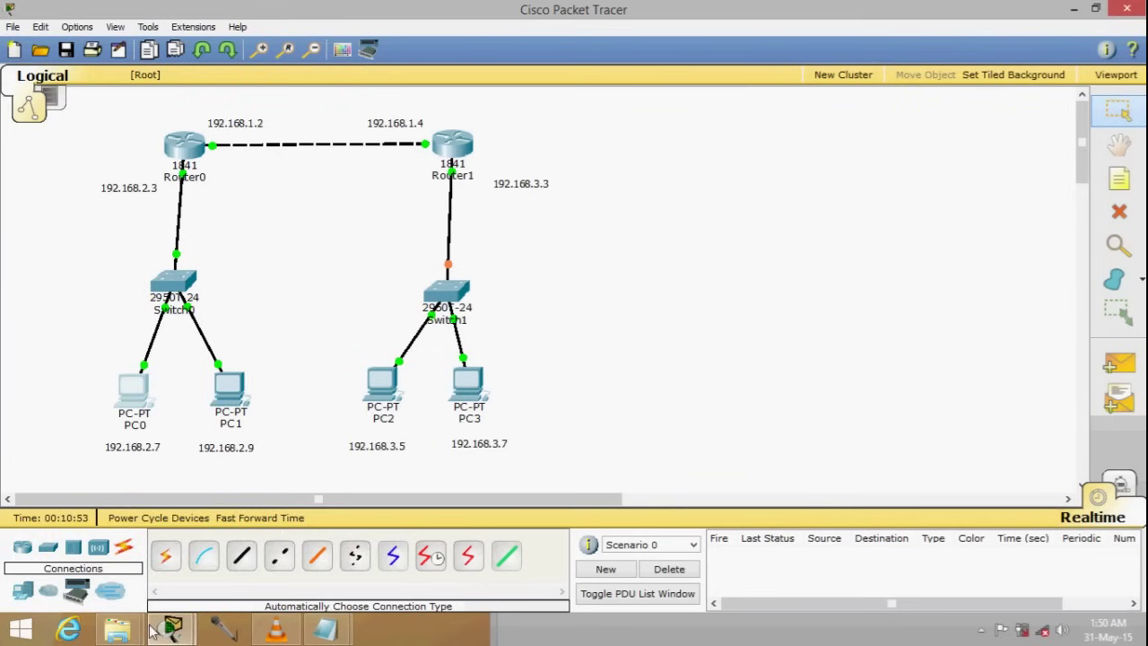
Set PC0 to IP 192.168.2.7, mask 255.255.255.0, gateway 192.168.2.3
{"action": "mouse_move", "coordinate": [175, 628]}
{"action": "left_click", "coordinate": [295, 548]}
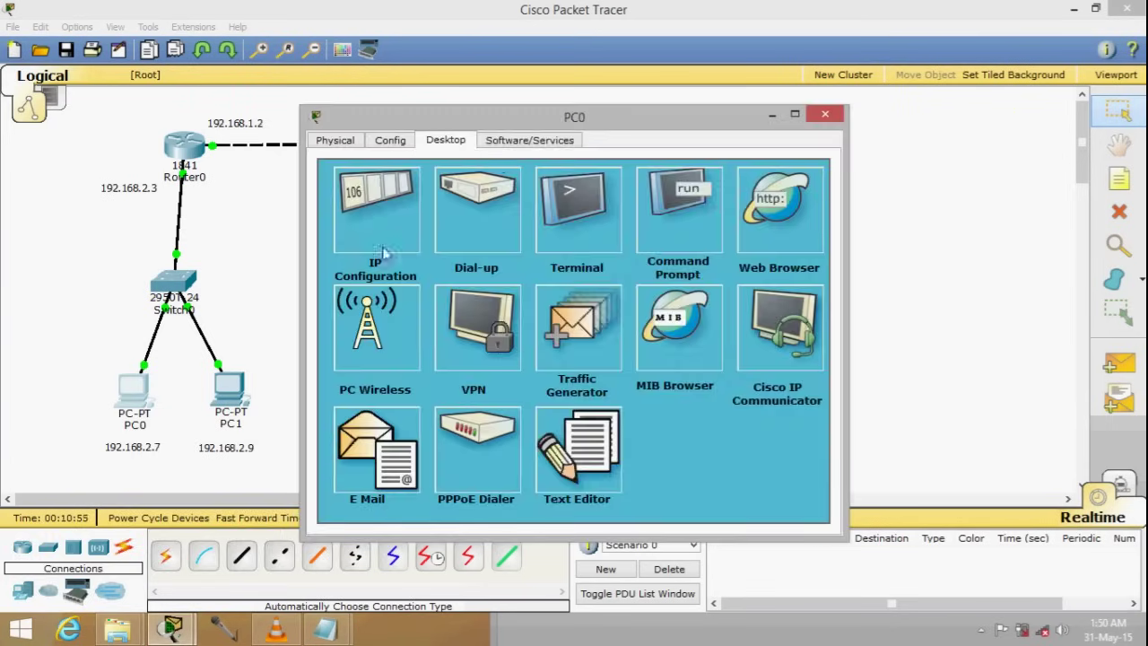
{"action": "left_click", "coordinate": [405, 226]}
{"action": "left_click_drag", "start_coordinate": [487, 125], "coordinate": [622, 187]}
{"action": "left_click", "coordinate": [626, 308]}
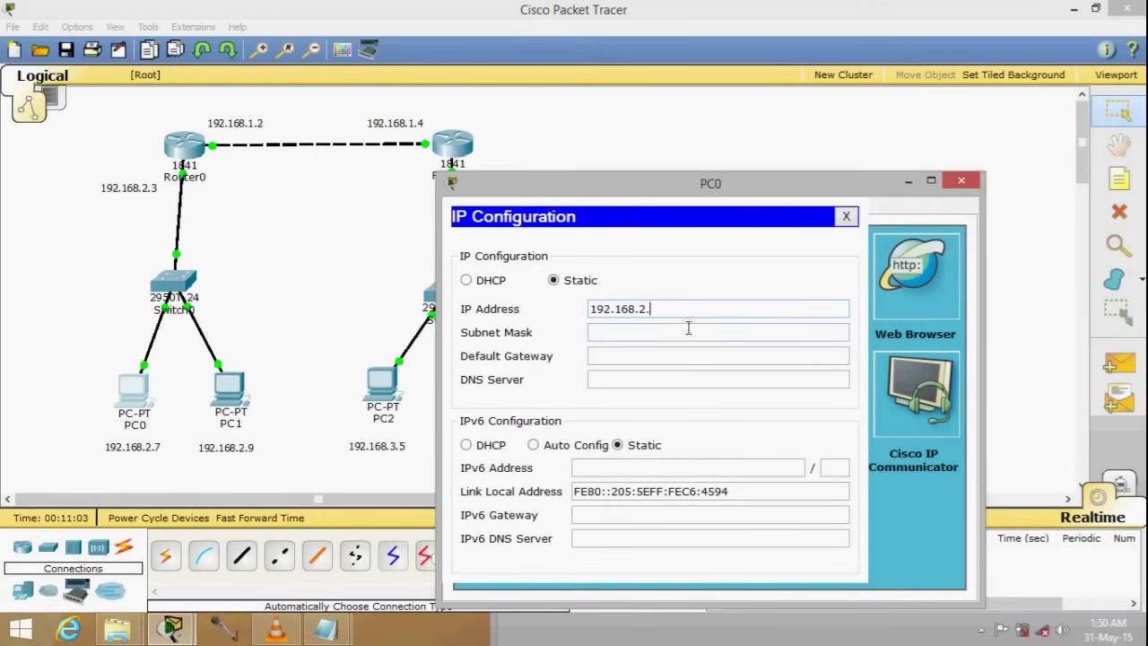
{"action": "type", "text": "7"}
{"action": "left_click", "coordinate": [629, 332]}
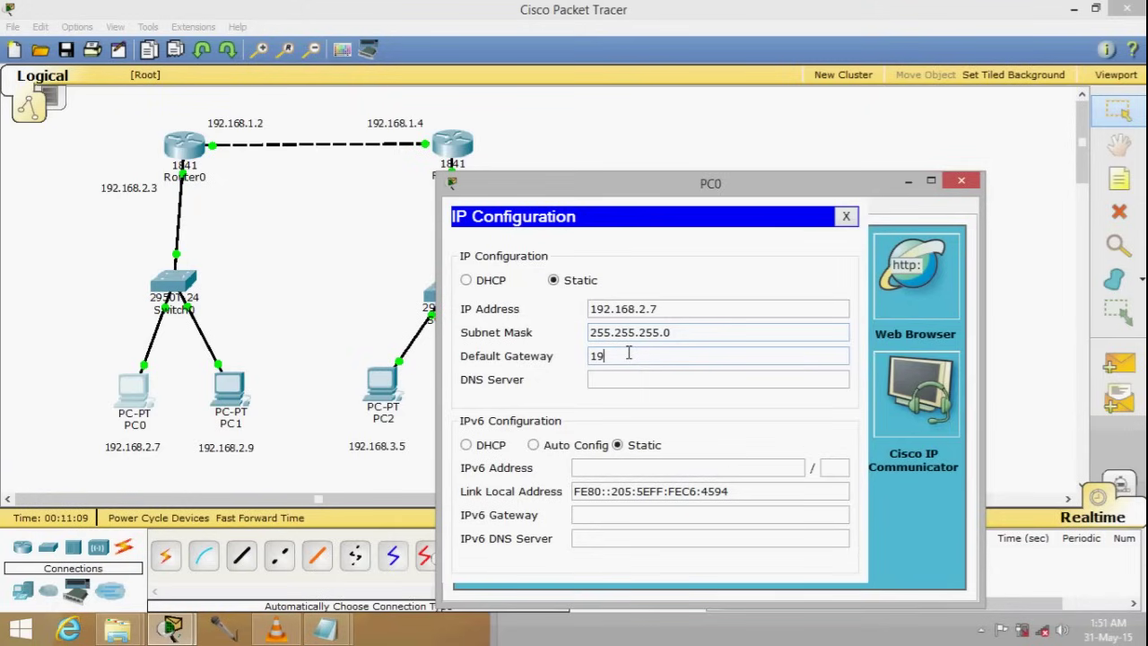
{"action": "left_click", "coordinate": [628, 355]}
{"action": "type", "text": "192."}
{"action": "type", "text": ".3"}
{"action": "left_click", "coordinate": [961, 180]}
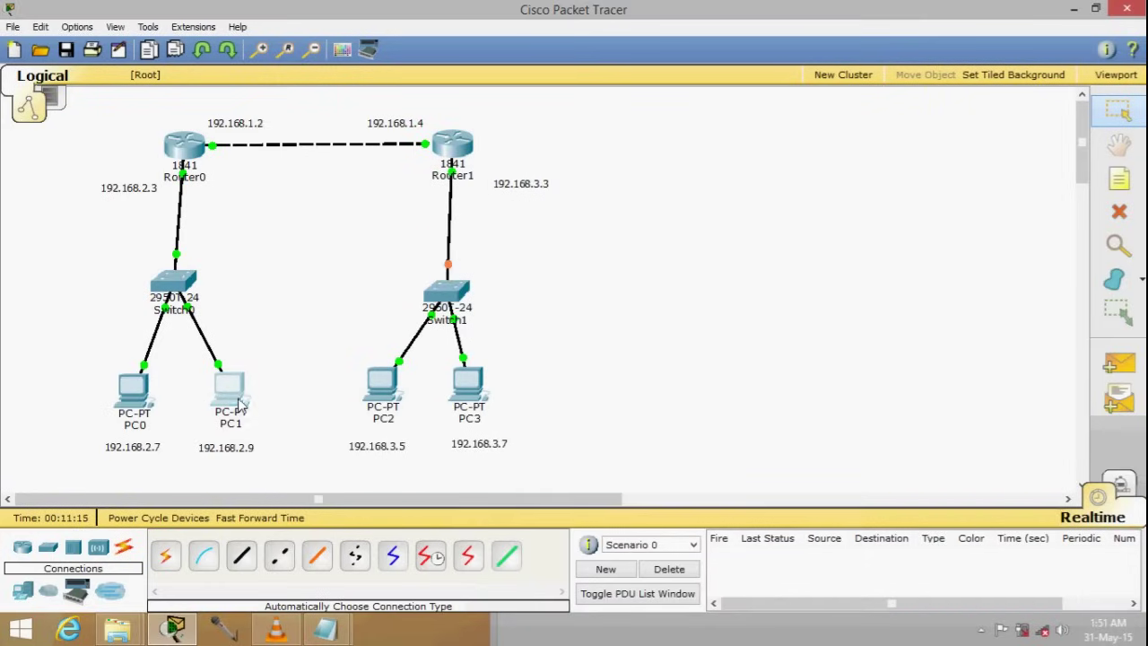
Set PC1 to IP 192.168.2.9, mask 255.255.255.0, gateway 192.168.2.3
{"action": "left_click", "coordinate": [191, 628]}
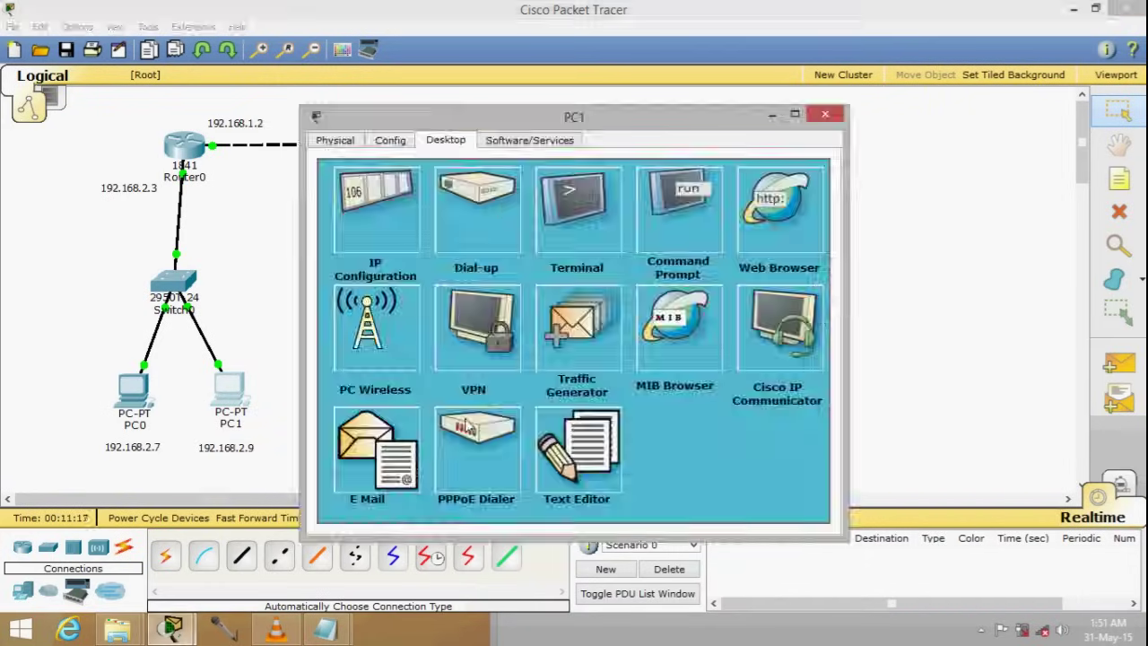
{"action": "left_click", "coordinate": [376, 215]}
{"action": "left_click_drag", "start_coordinate": [502, 133], "coordinate": [756, 173]}
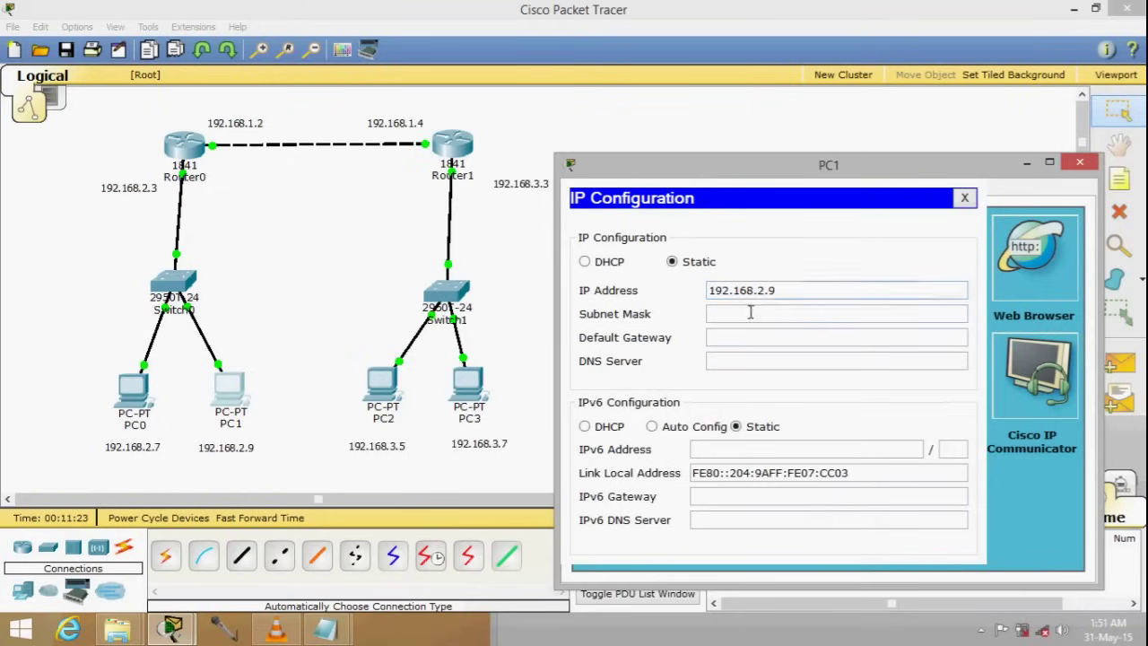
{"action": "left_click", "coordinate": [748, 313]}
{"action": "left_click", "coordinate": [763, 339]}
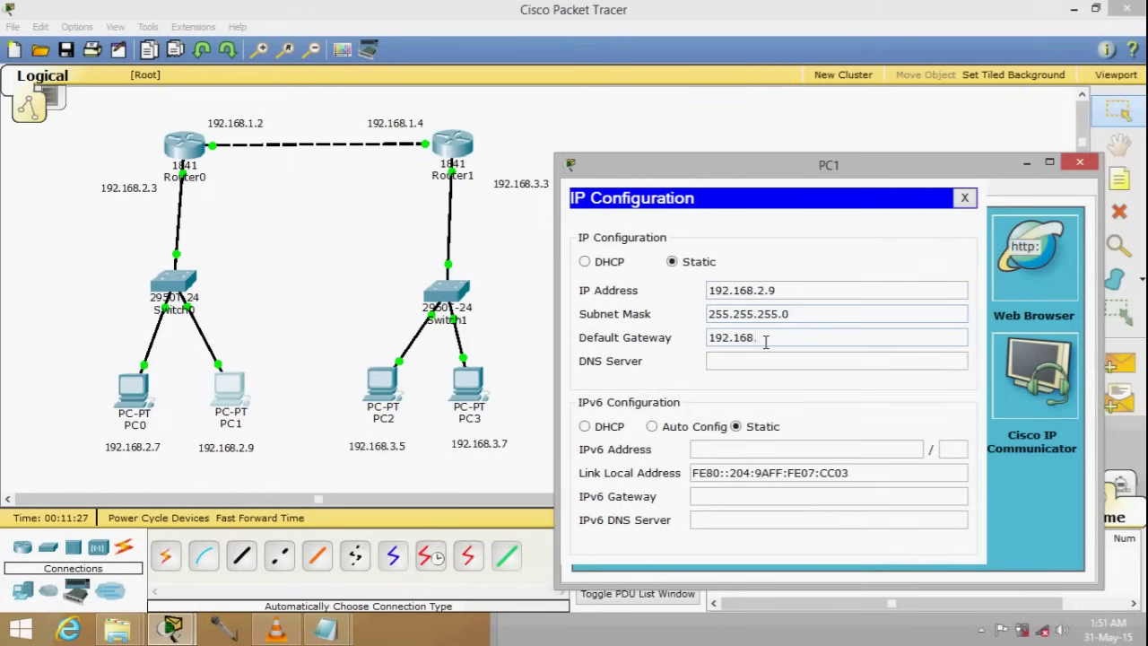
{"action": "type", "text": "192.168.2.3"}
{"action": "left_click", "coordinate": [1080, 162]}
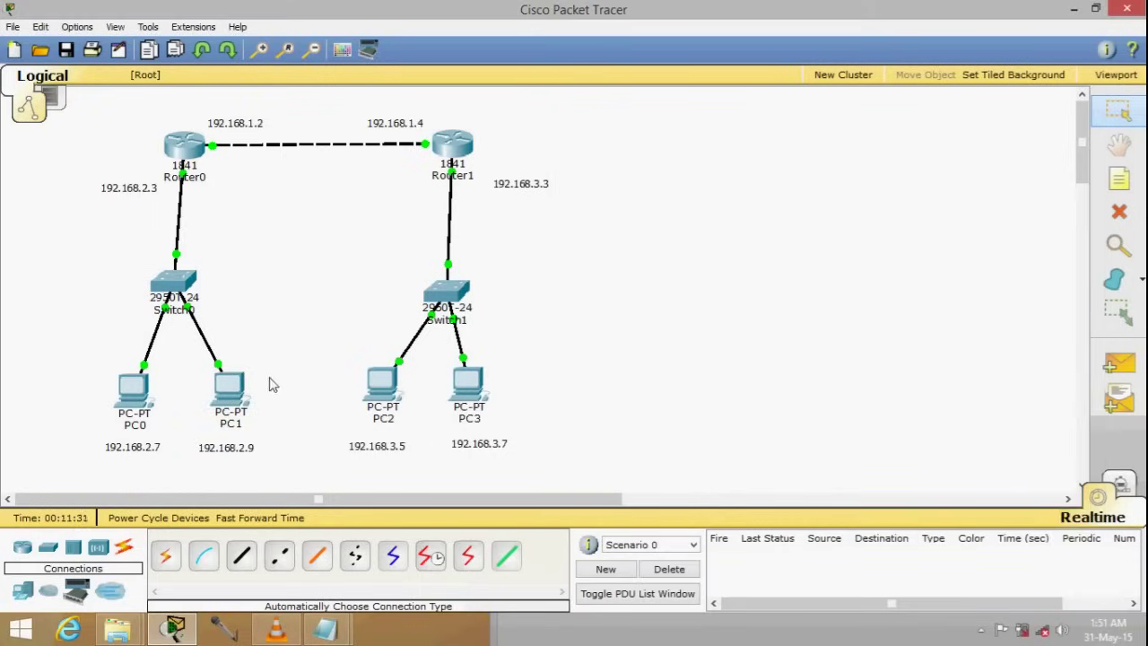
Send simple test pings PC0 to PC1 and PC1 to PC0, then clear the ping list
{"action": "left_click", "coordinate": [1118, 363]}
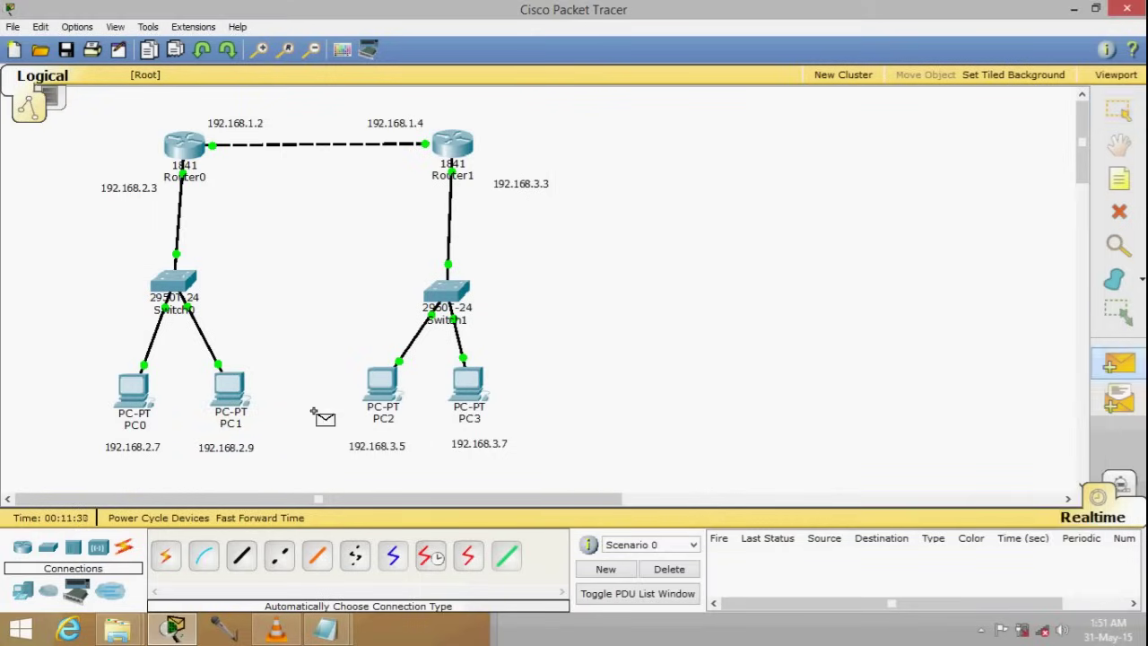
{"action": "left_click", "coordinate": [144, 401]}
{"action": "left_click", "coordinate": [229, 393]}
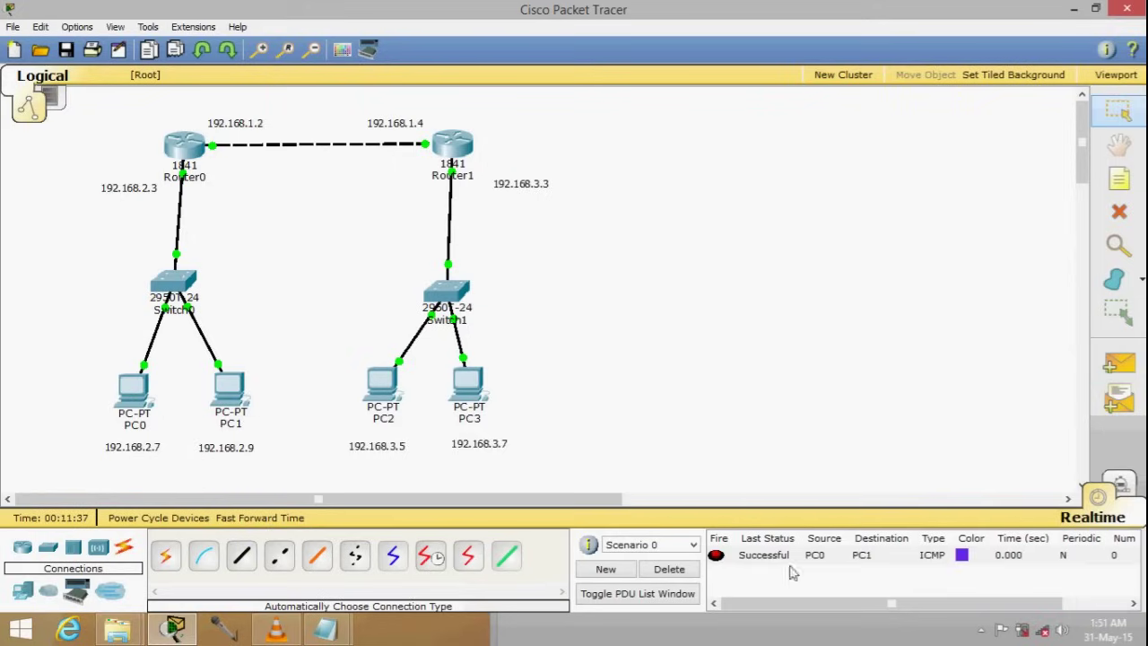
{"action": "left_click", "coordinate": [1118, 364]}
{"action": "left_click", "coordinate": [230, 393]}
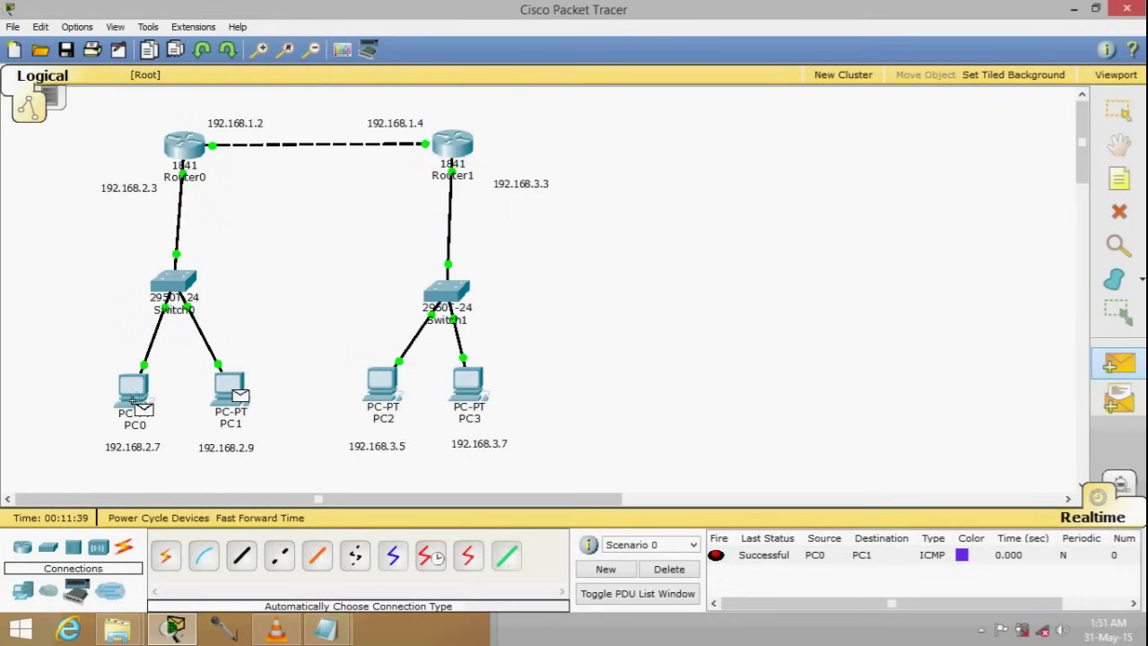
{"action": "left_click", "coordinate": [135, 395]}
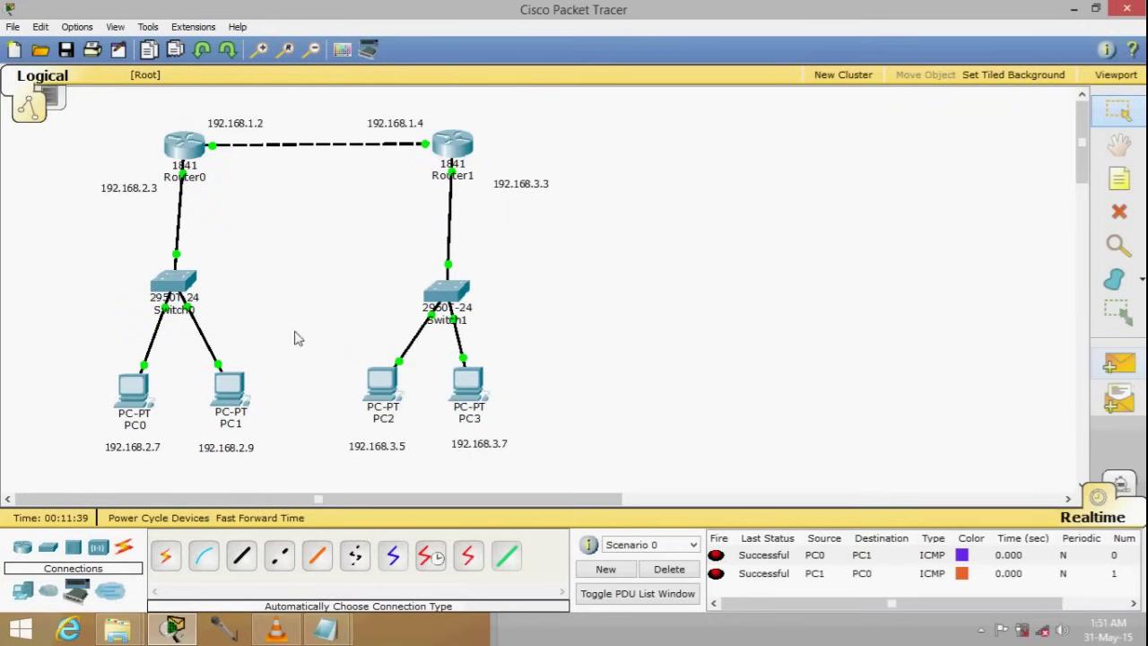
{"action": "left_click", "coordinate": [662, 570]}
Send a simple test ping from PC0 to Router0, then cancel a further pending ping
{"action": "left_click", "coordinate": [1118, 363]}
{"action": "left_click", "coordinate": [137, 405]}
{"action": "left_click", "coordinate": [184, 149]}
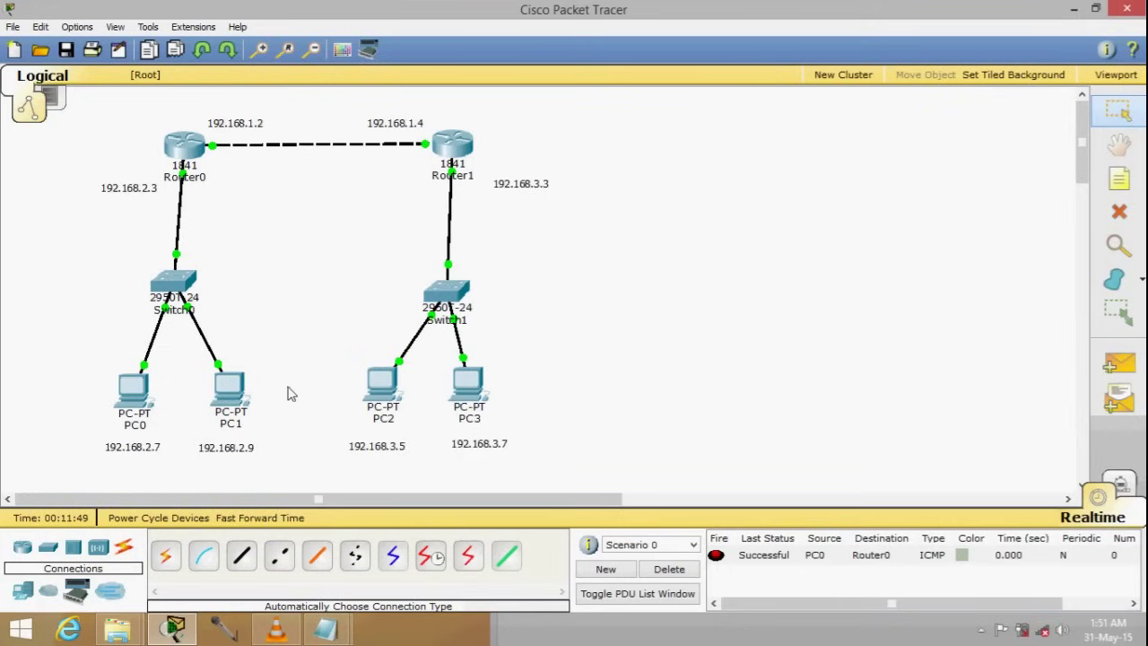
{"action": "left_click", "coordinate": [1115, 370]}
{"action": "key", "text": "Escape"}
Set PC2 to IP 192.168.3.5, mask 255.255.255.0, gateway 192.168.3.3
{"action": "left_click", "coordinate": [394, 408]}
{"action": "left_click", "coordinate": [410, 213]}
{"action": "left_click_drag", "start_coordinate": [487, 122], "coordinate": [842, 172]}
{"action": "left_click", "coordinate": [830, 290]}
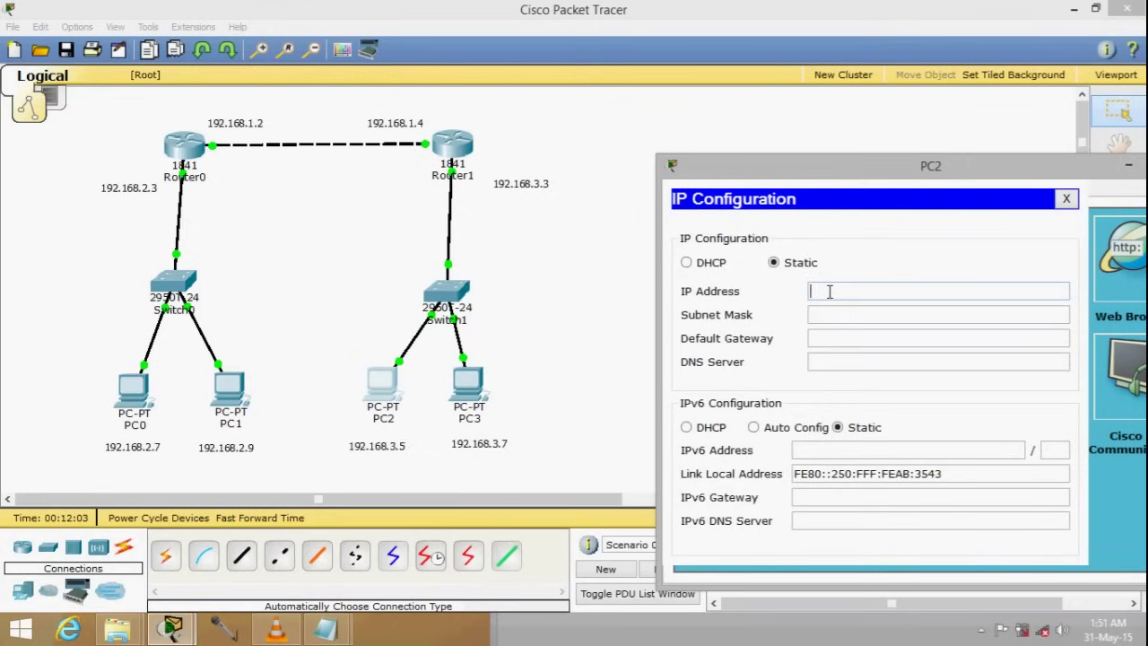
{"action": "type", "text": "192.168.3.5"}
{"action": "left_click", "coordinate": [831, 314]}
{"action": "left_click", "coordinate": [855, 339]}
{"action": "type", "text": "192.16"}
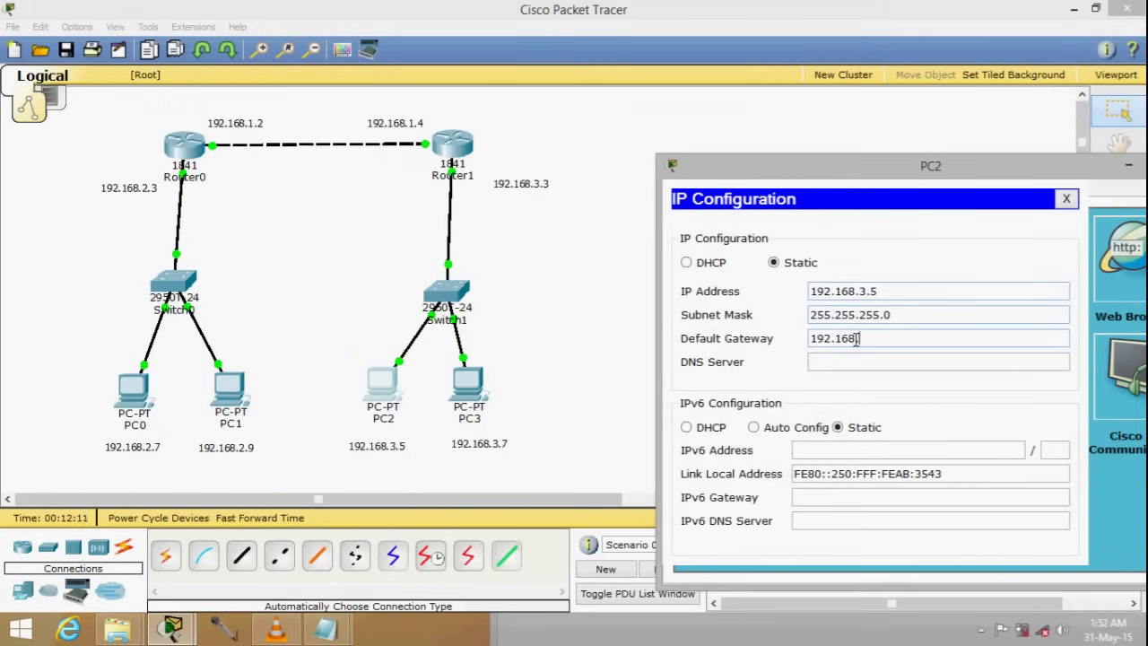
{"action": "left_click_drag", "start_coordinate": [939, 175], "coordinate": [753, 206]}
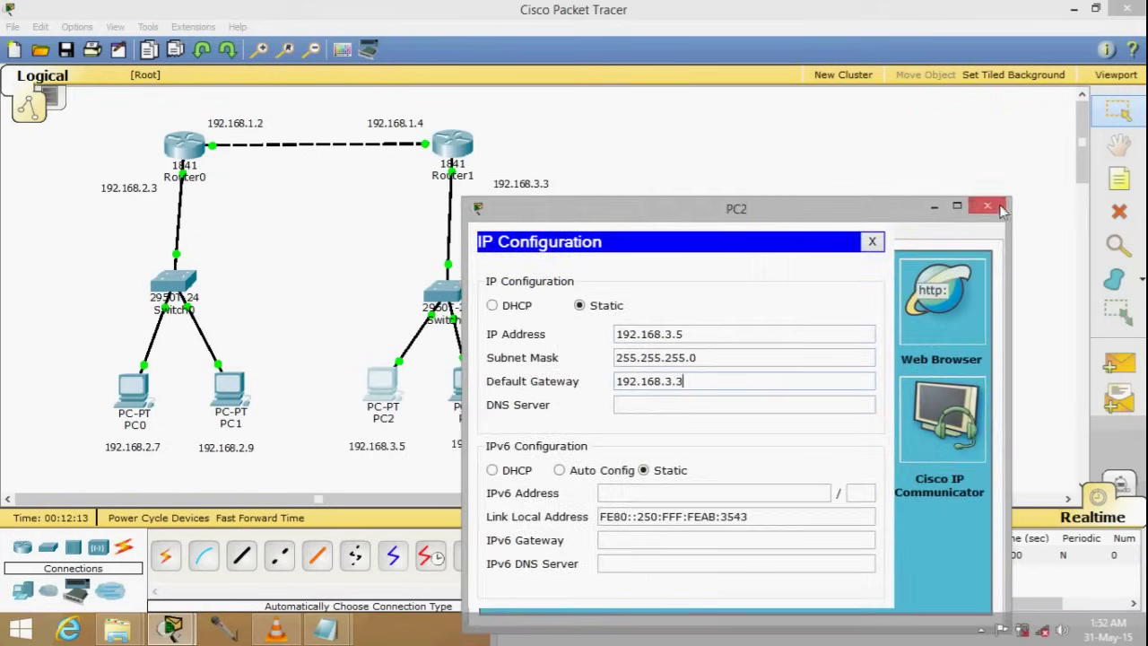
{"action": "left_click", "coordinate": [1019, 205]}
Set PC3 to IP 192.168.3.7, mask 255.255.255.0, gateway 192.168.3.3
{"action": "left_click", "coordinate": [468, 385]}
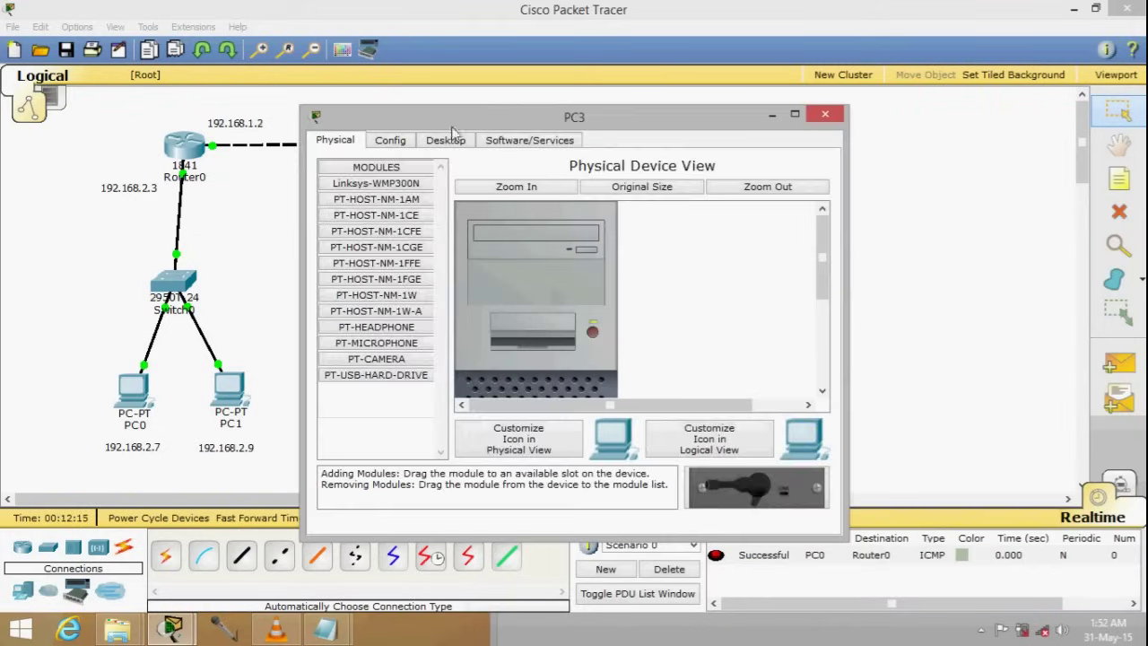
{"action": "left_click", "coordinate": [446, 139]}
{"action": "left_click_drag", "start_coordinate": [698, 143], "coordinate": [991, 153]}
{"action": "left_click", "coordinate": [669, 248]}
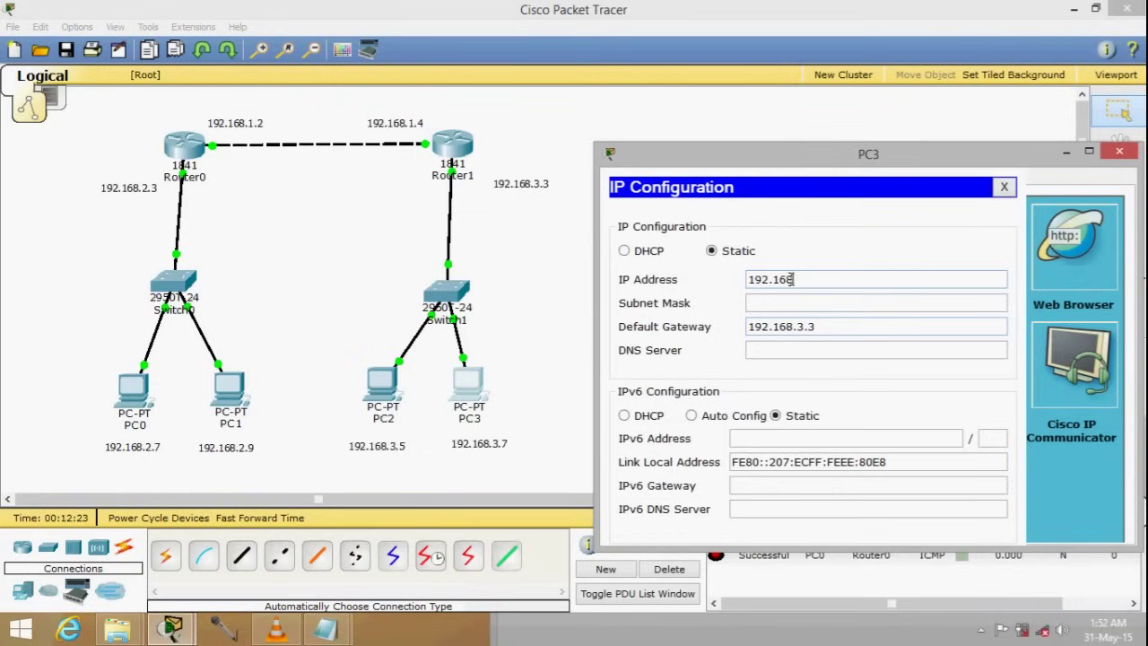
{"action": "left_click", "coordinate": [784, 299]}
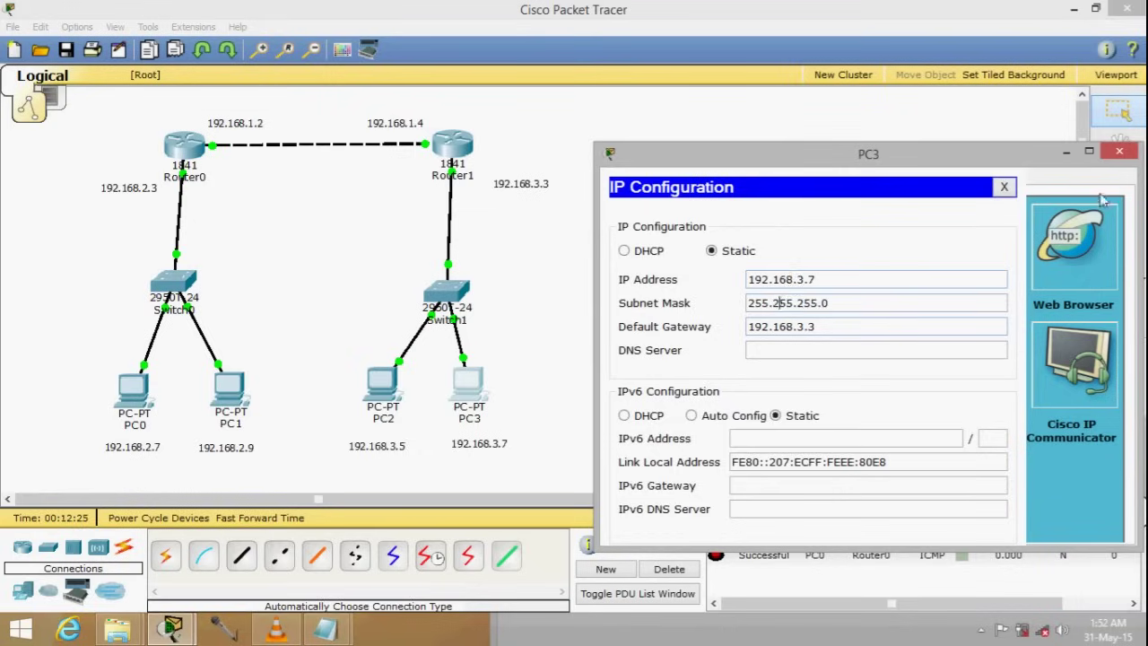
{"action": "left_click", "coordinate": [1119, 151]}
Send a simple test ping from PC3 to PC2
{"action": "left_click", "coordinate": [1112, 363]}
{"action": "left_click", "coordinate": [469, 390]}
{"action": "left_click", "coordinate": [383, 386]}
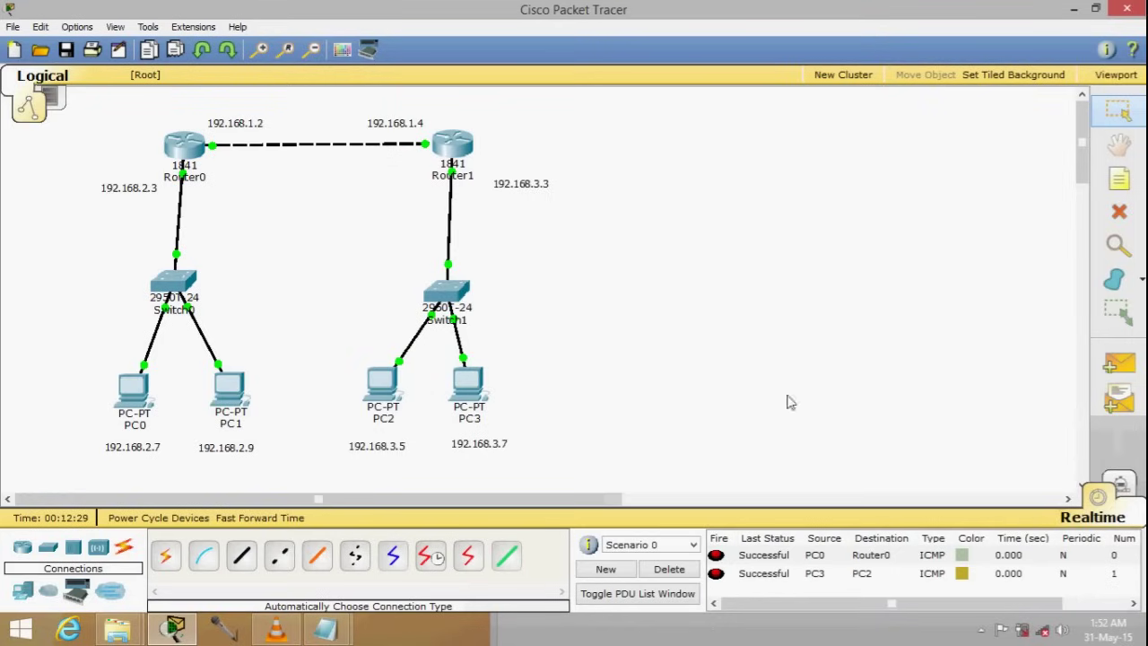
Clear the ping list, then test pings from PC3 to Router1 and to PC1
{"action": "left_click", "coordinate": [696, 571]}
{"action": "left_click", "coordinate": [1119, 363]}
{"action": "left_click", "coordinate": [466, 384]}
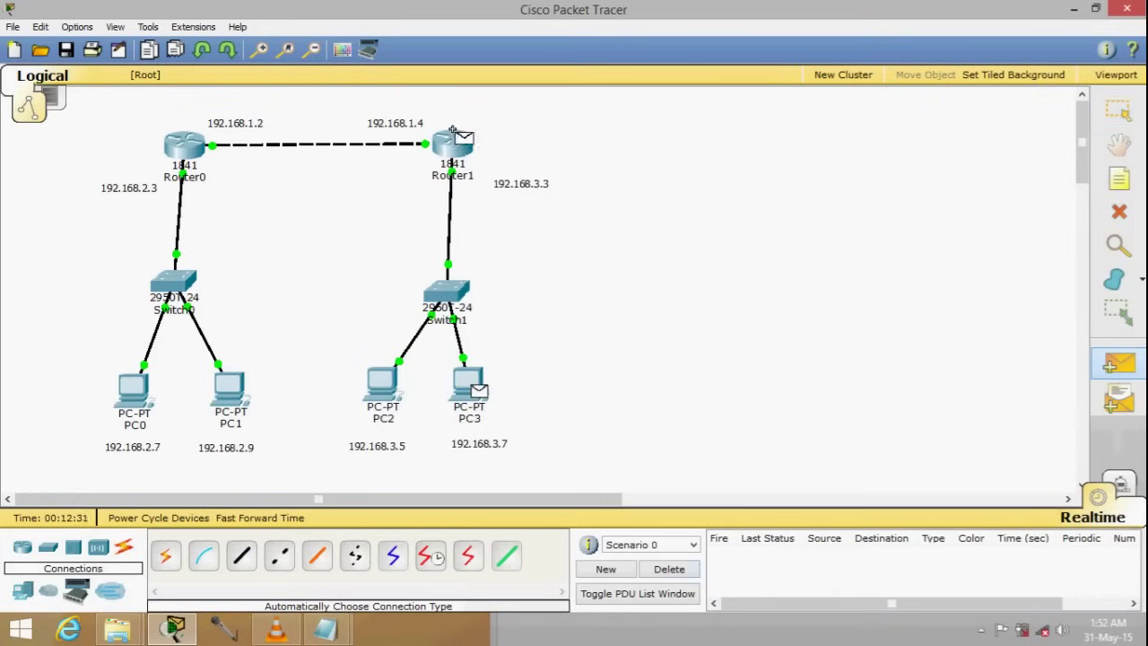
{"action": "left_click", "coordinate": [453, 153]}
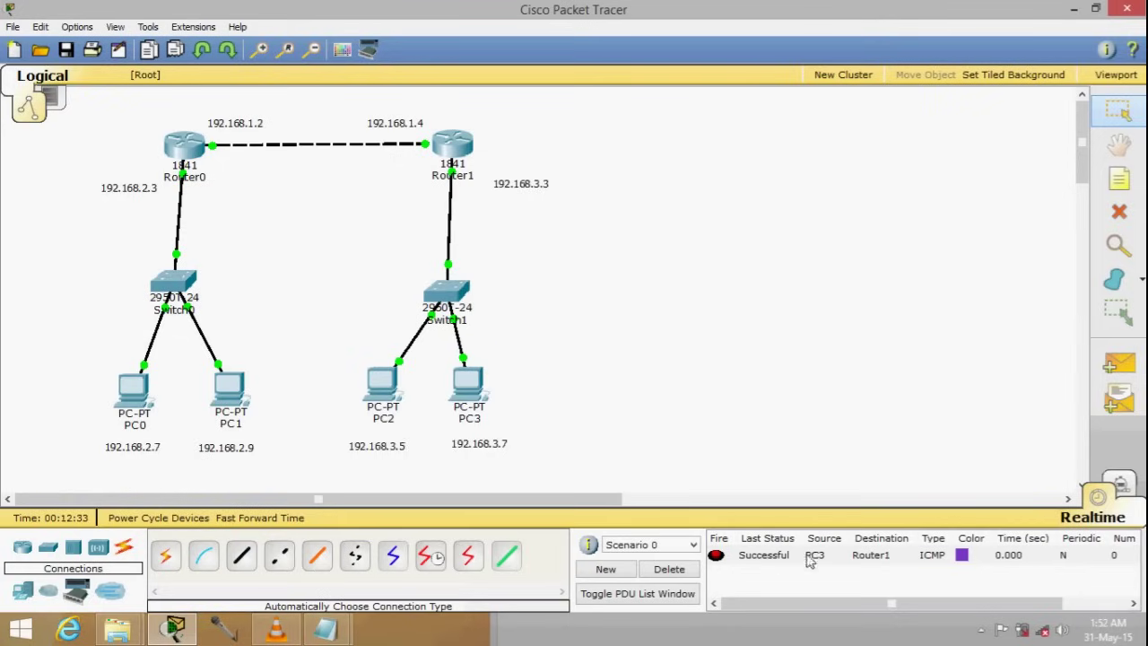
{"action": "left_click", "coordinate": [1117, 368]}
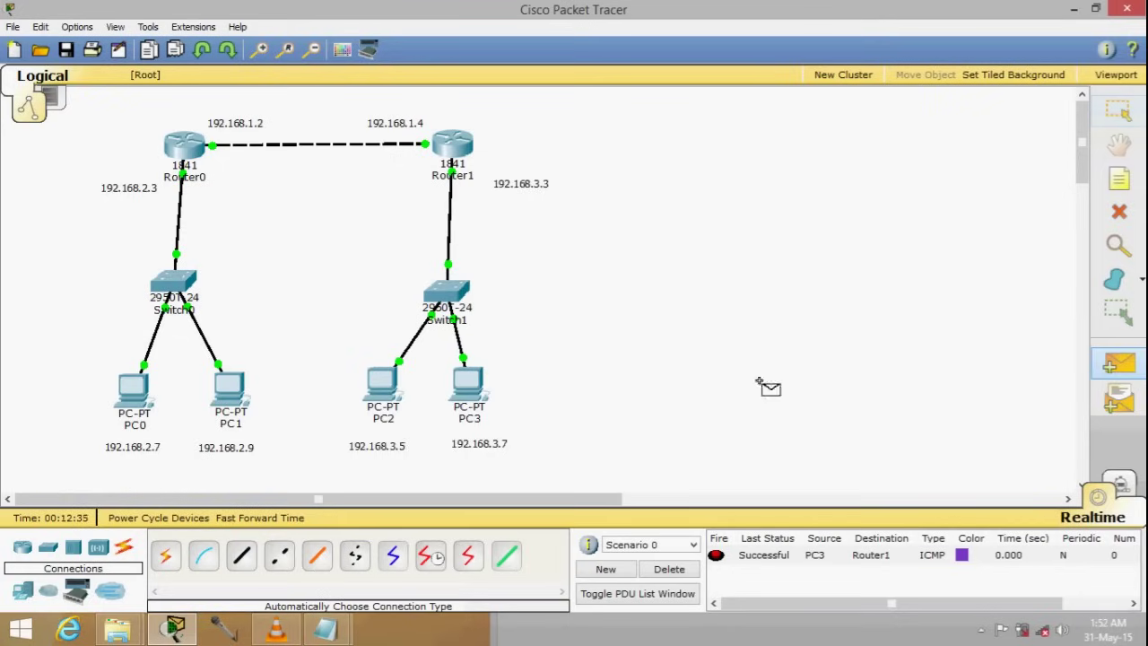
{"action": "left_click", "coordinate": [470, 390]}
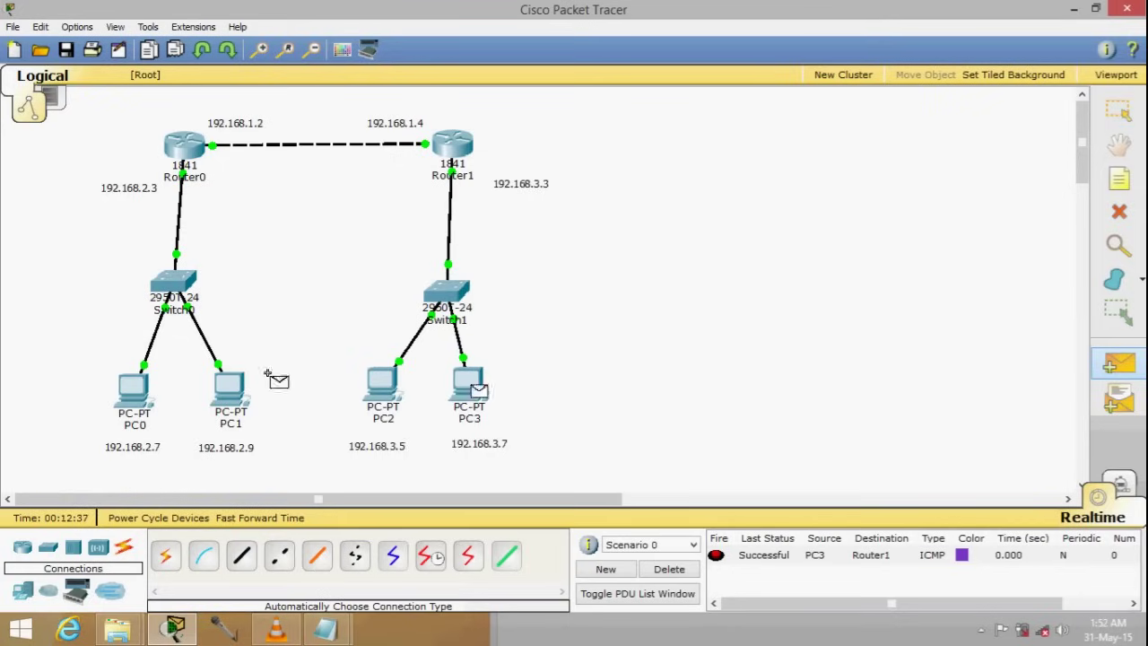
{"action": "left_click", "coordinate": [229, 395]}
Clear the ping list, then test pings to PC2 from PC0 and from PC1
{"action": "left_click", "coordinate": [695, 571]}
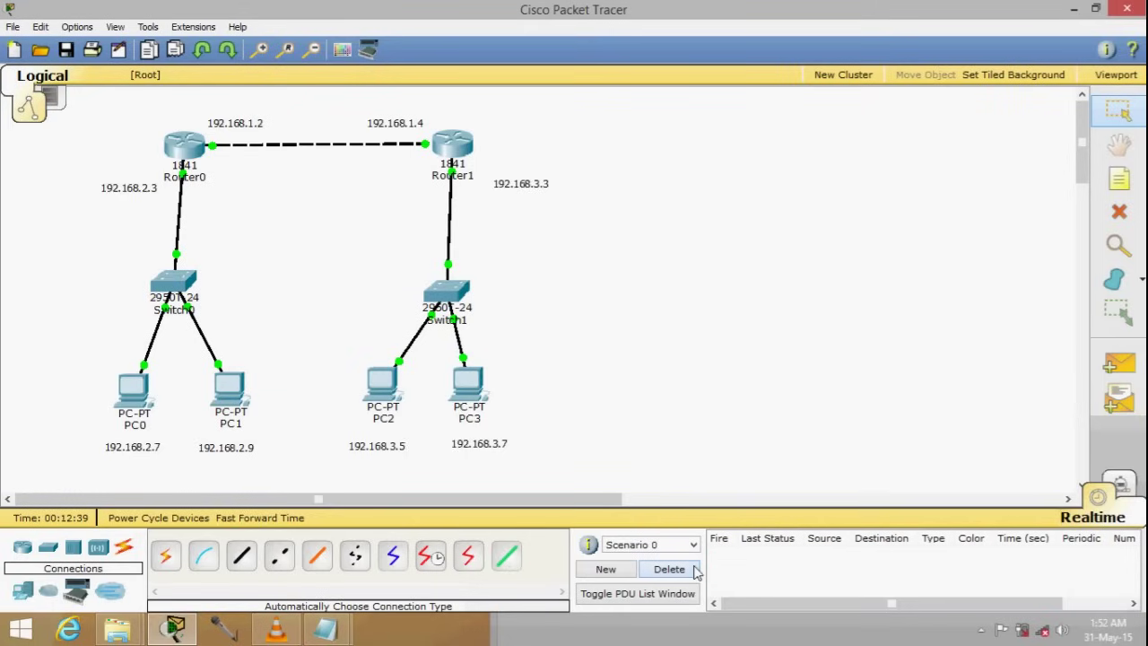
{"action": "left_click", "coordinate": [1117, 366]}
{"action": "left_click", "coordinate": [144, 393]}
{"action": "left_click", "coordinate": [381, 395]}
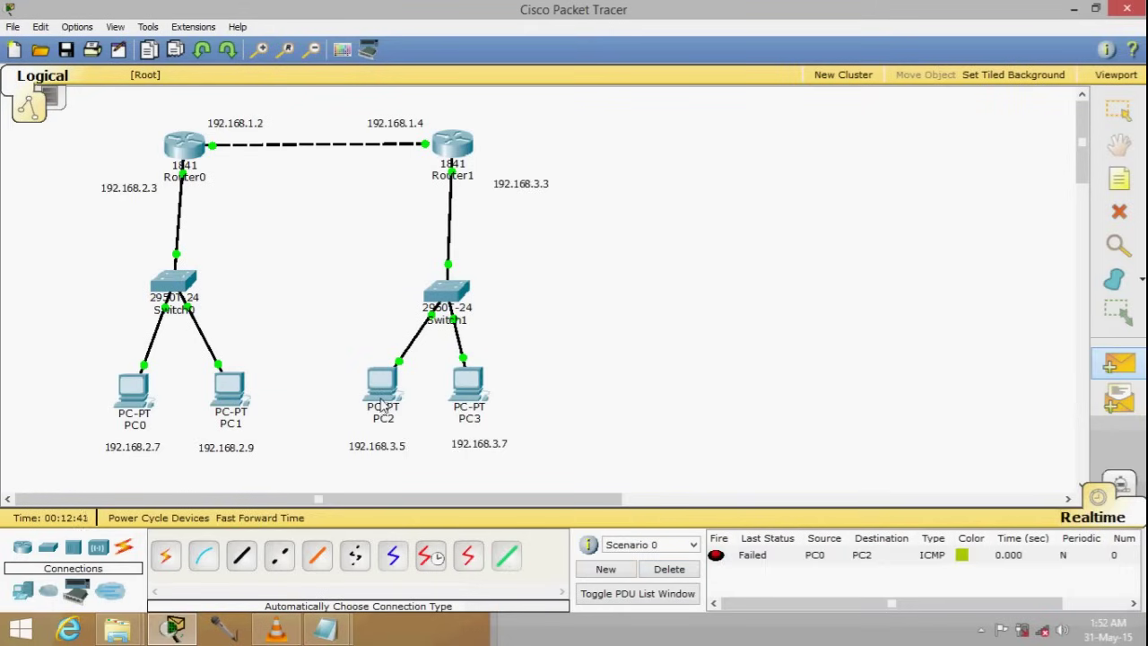
{"action": "left_click", "coordinate": [1118, 365]}
{"action": "left_click", "coordinate": [230, 395]}
{"action": "left_click", "coordinate": [382, 394]}
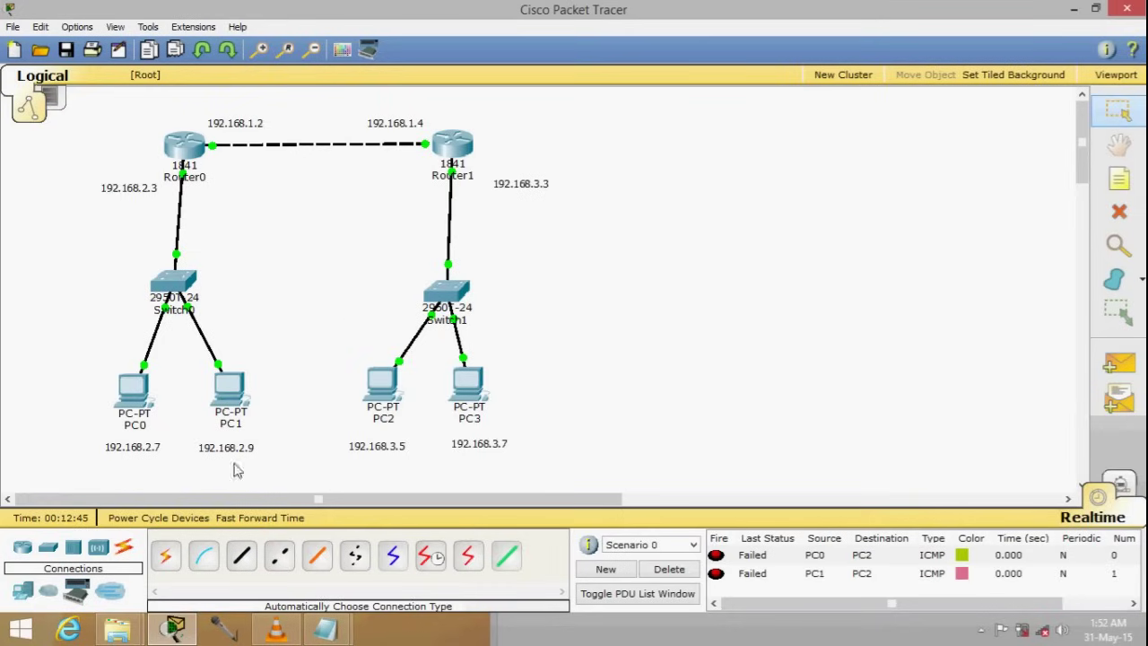
Test a ping from PC0 to Router1, then delete all test pings
{"action": "left_click", "coordinate": [1118, 365]}
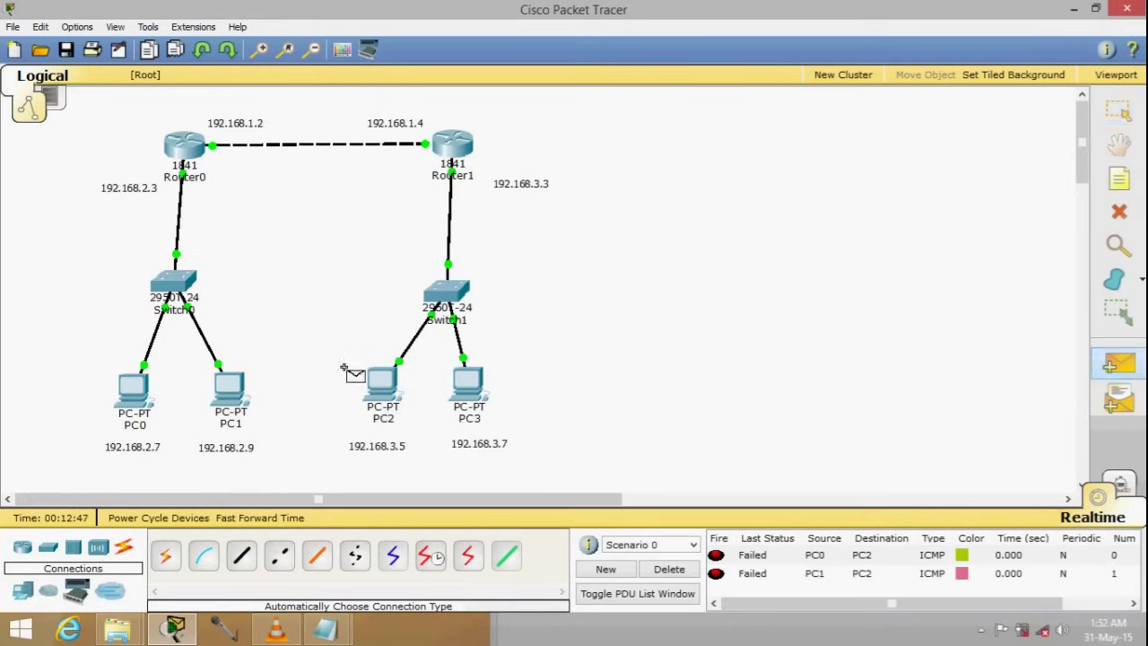
{"action": "left_click", "coordinate": [134, 391]}
{"action": "left_click", "coordinate": [455, 150]}
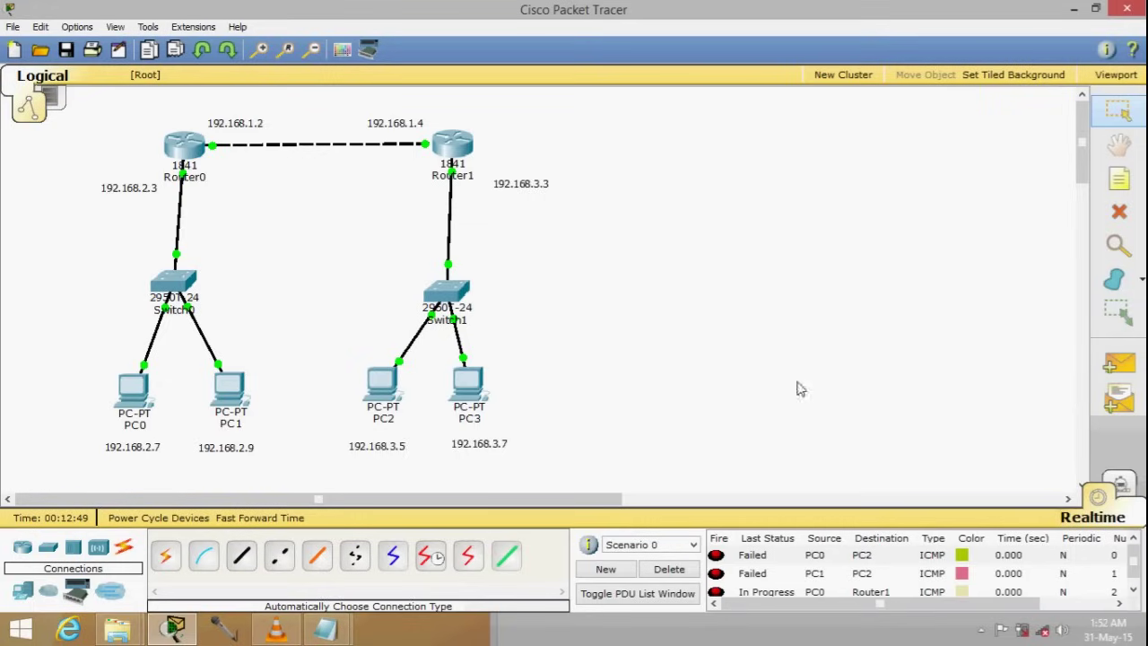
{"action": "left_click", "coordinate": [669, 570]}
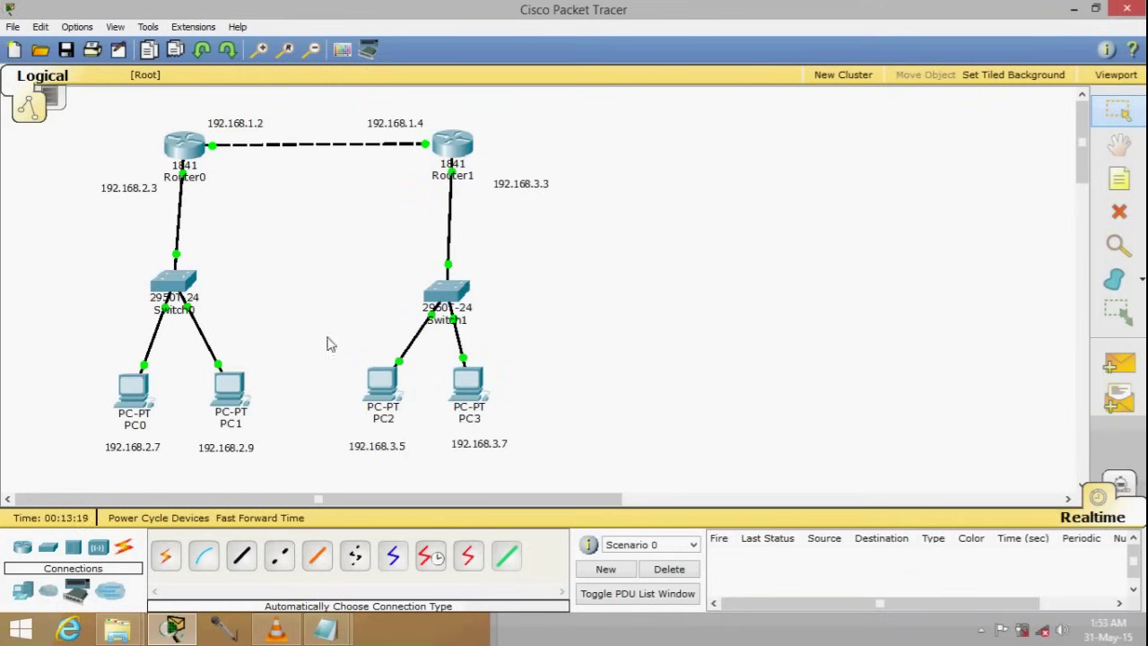
Select the Inspect (magnifier) tool in the right-hand toolbar
{"action": "left_click", "coordinate": [1118, 245]}
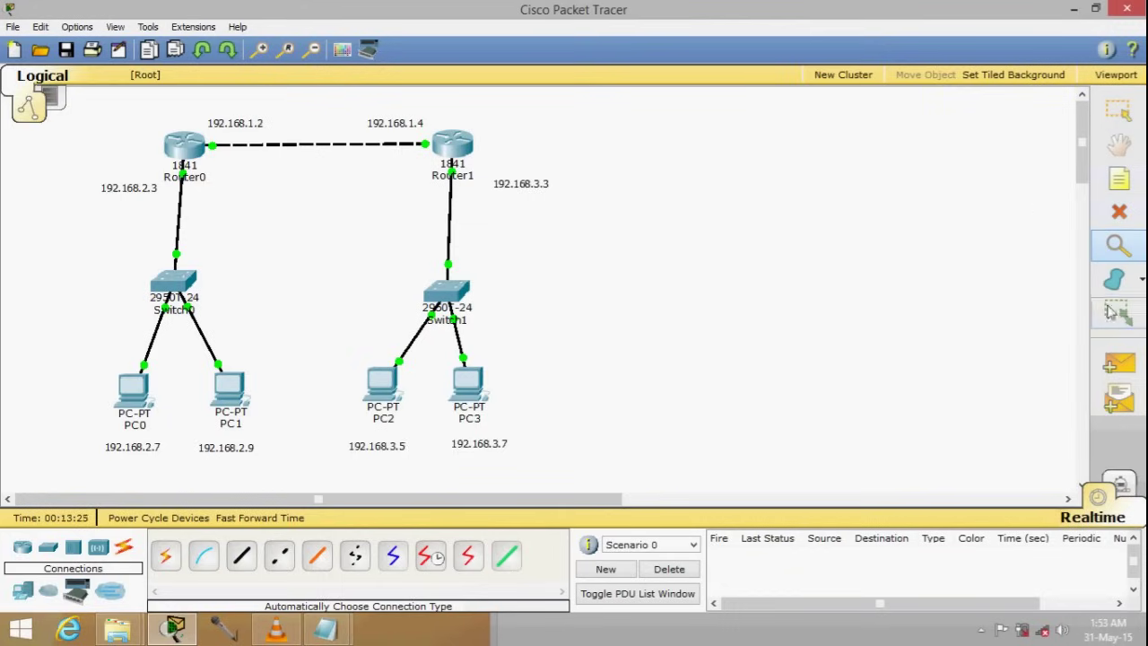
Inspect Router0's routing table showing connected 192.168.1.0/24 and 192.168.2.0/24, then close it
{"action": "left_click", "coordinate": [187, 152]}
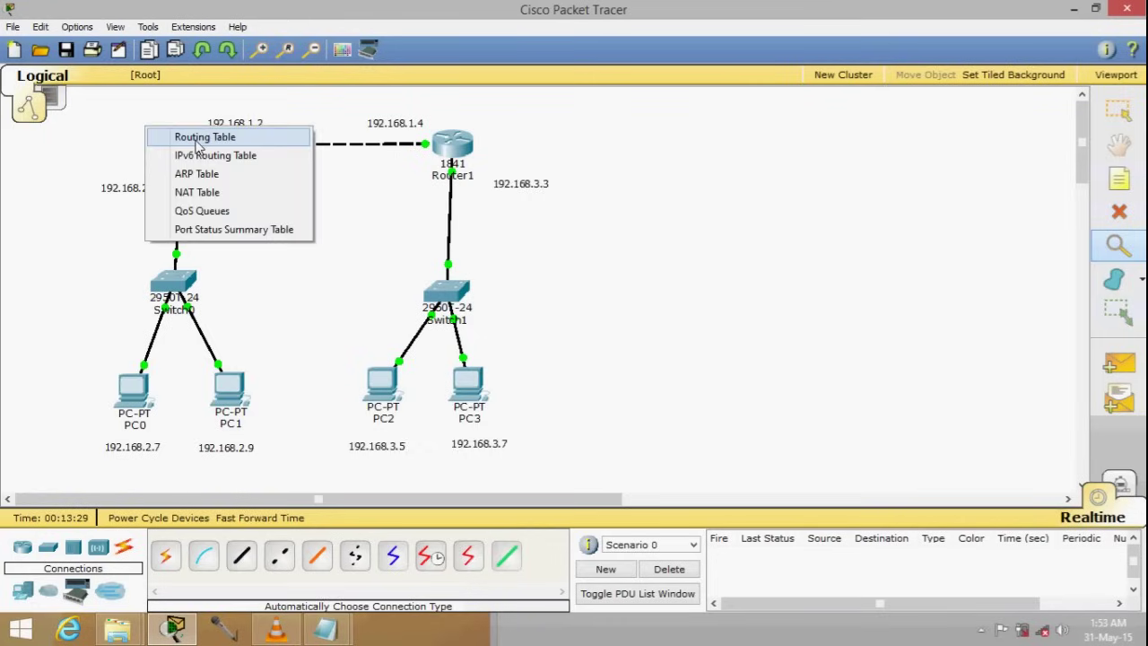
{"action": "left_click", "coordinate": [197, 140]}
{"action": "left_click_drag", "start_coordinate": [300, 263], "coordinate": [528, 359]}
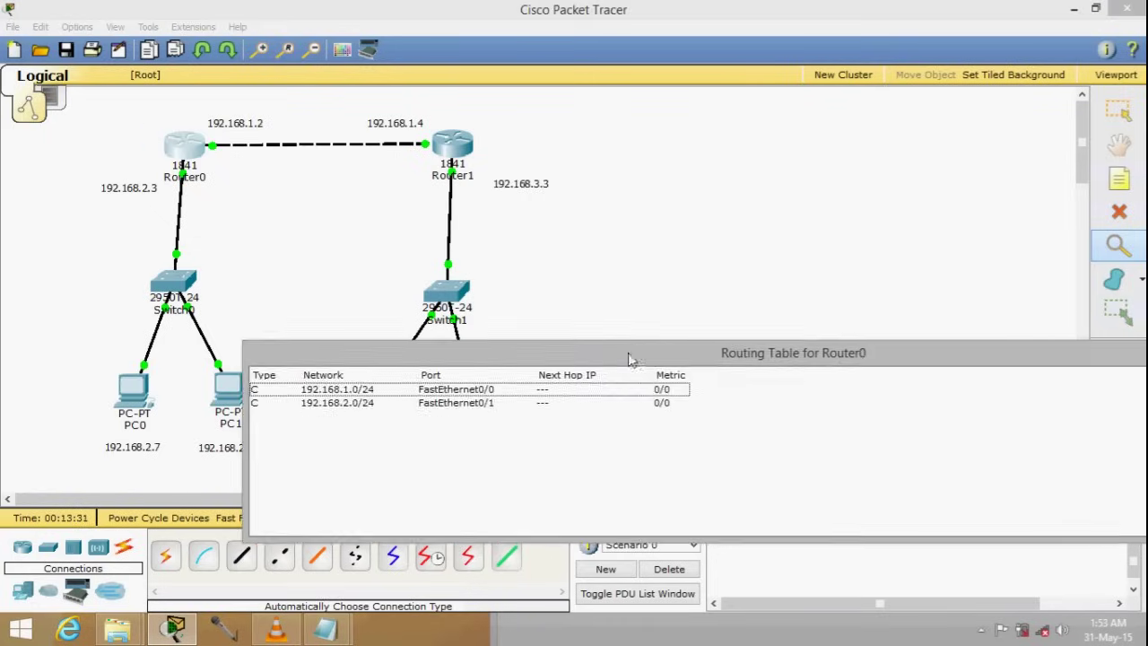
{"action": "left_click_drag", "start_coordinate": [626, 362], "coordinate": [610, 384]}
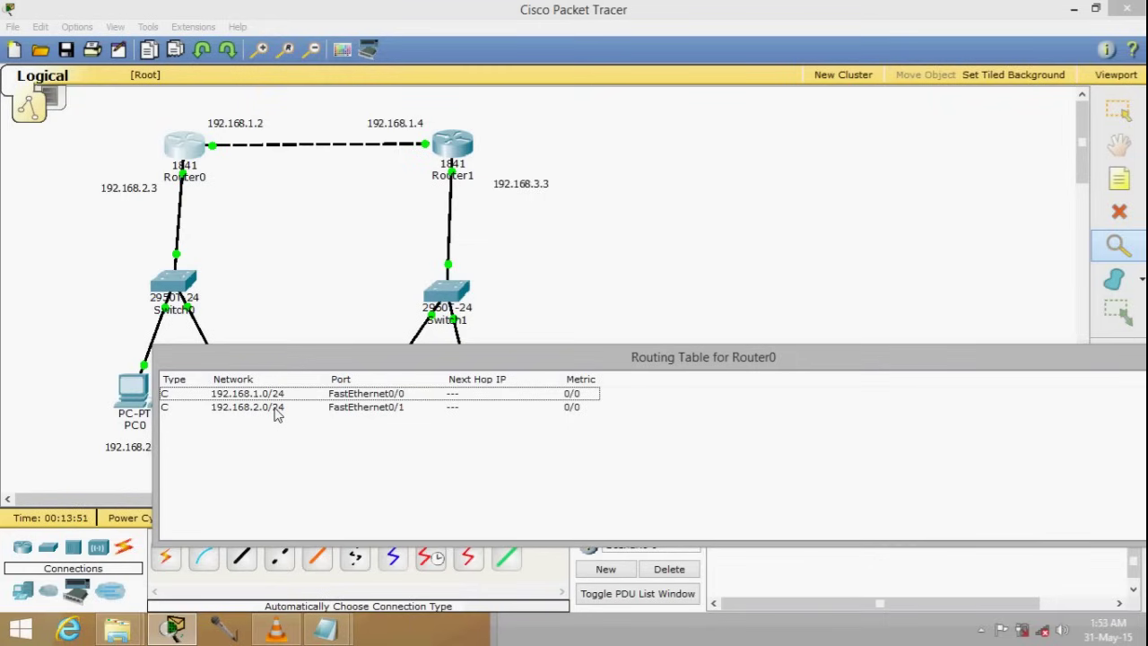
{"action": "left_click_drag", "start_coordinate": [797, 369], "coordinate": [541, 437]}
{"action": "left_click", "coordinate": [983, 426]}
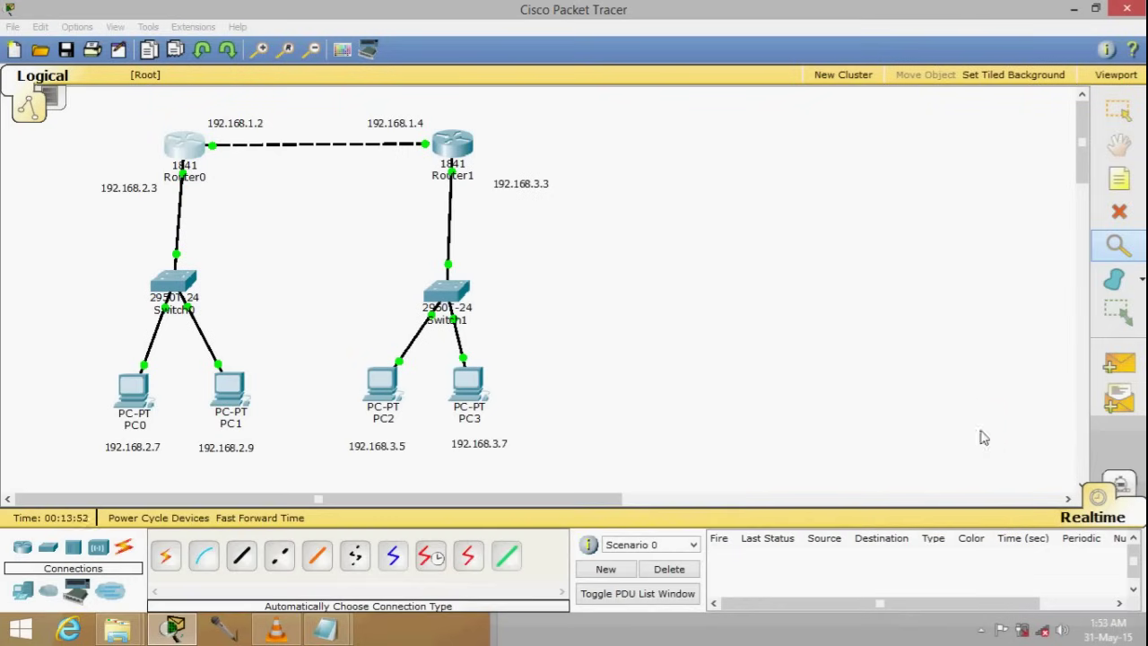
{"action": "key", "text": "Escape"}
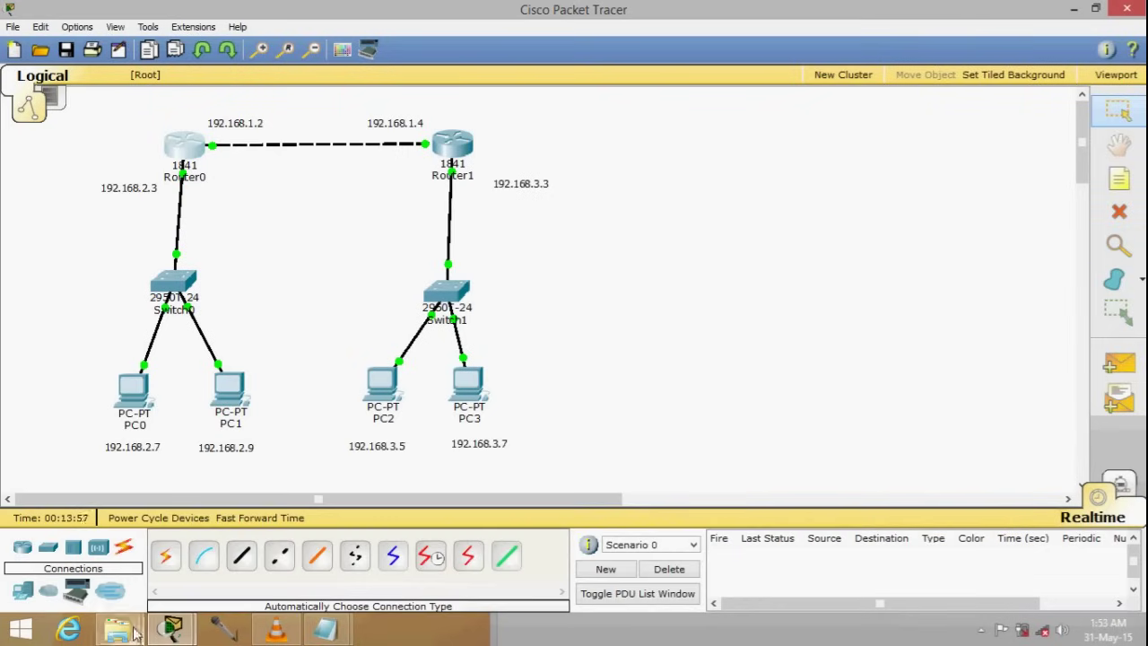
Add a static route on Router0: 192.168.3.0, mask 255.255.255.0, next hop 192.168.1.4
{"action": "mouse_move", "coordinate": [172, 631]}
{"action": "left_click", "coordinate": [289, 531]}
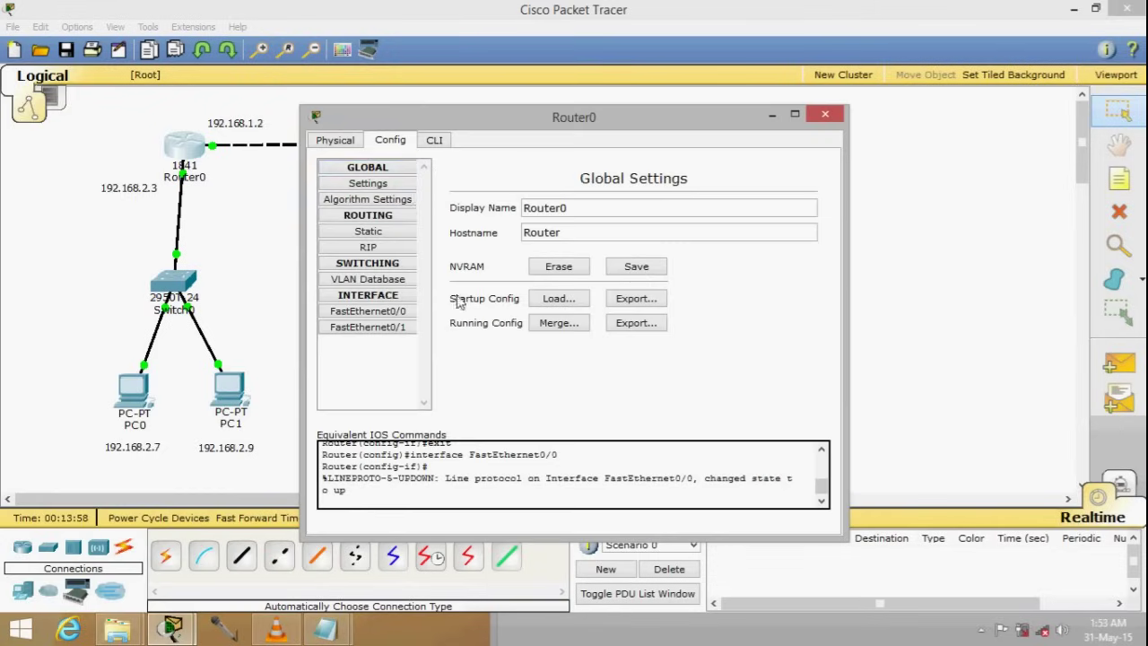
{"action": "left_click", "coordinate": [372, 231]}
{"action": "left_click_drag", "start_coordinate": [628, 121], "coordinate": [913, 199]}
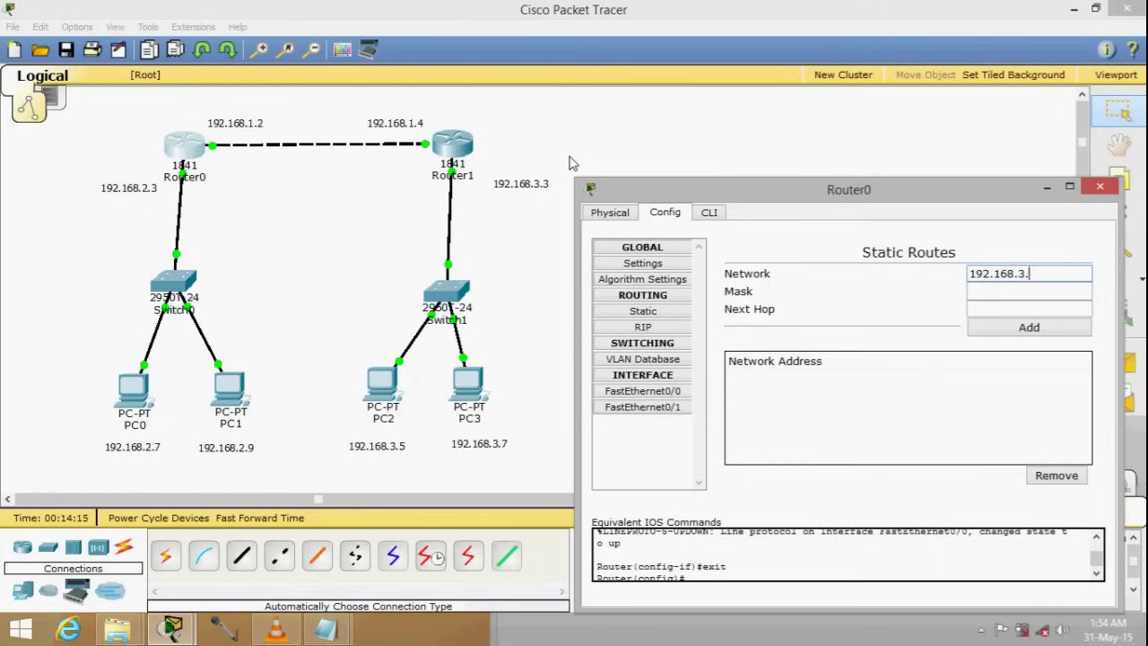
{"action": "left_click", "coordinate": [988, 296]}
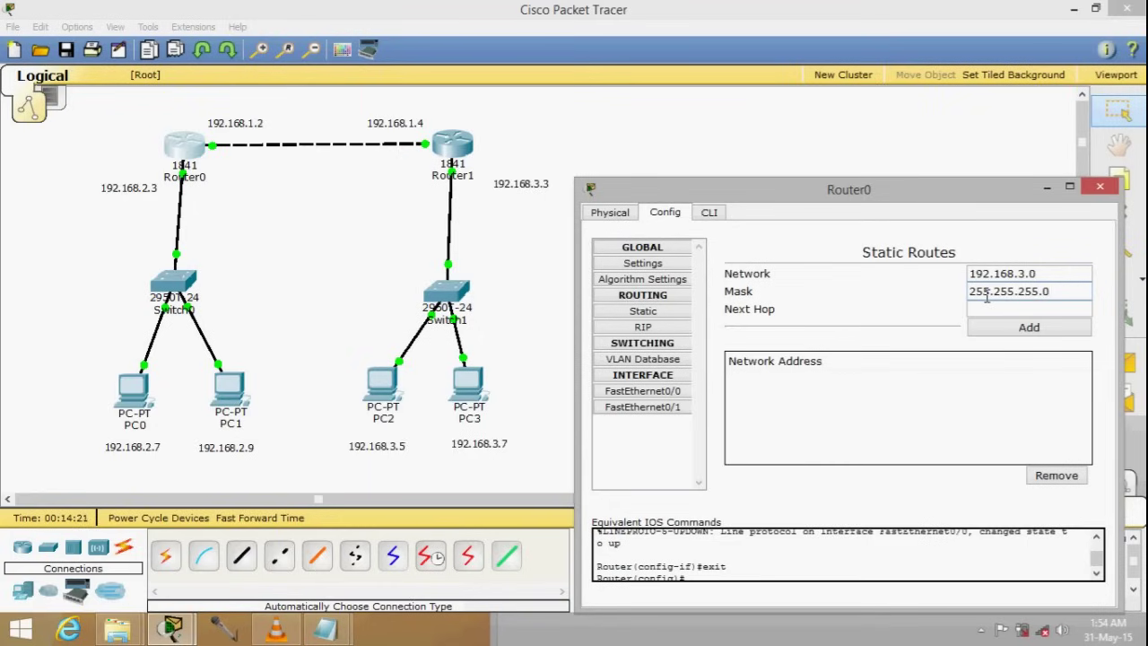
{"action": "left_click", "coordinate": [983, 310]}
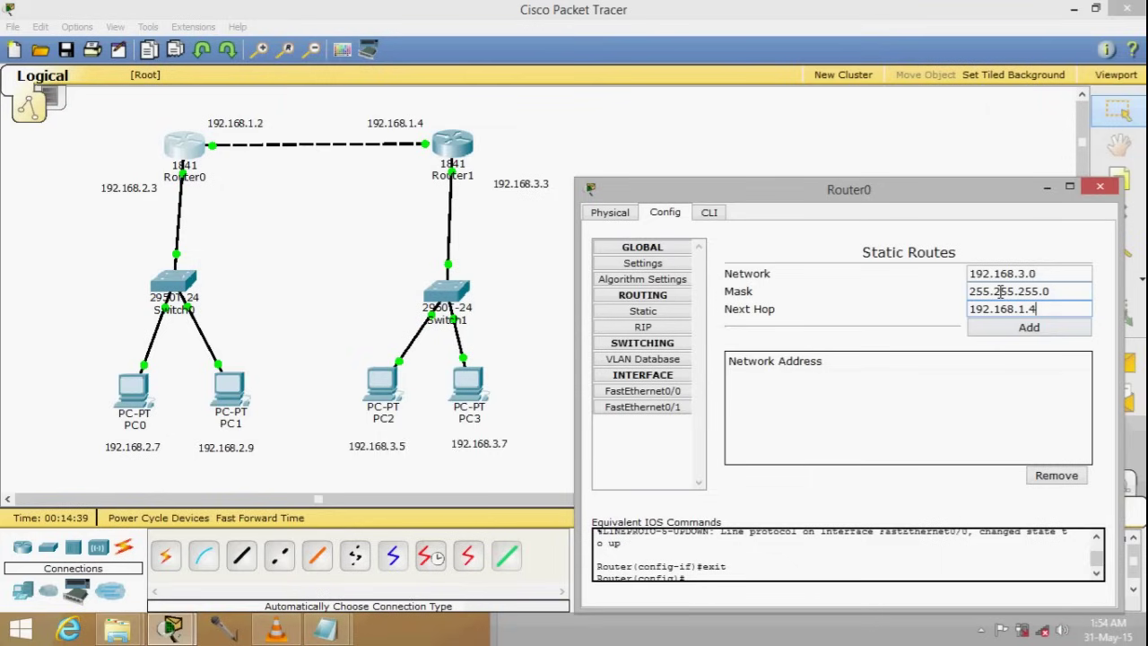
{"action": "left_click", "coordinate": [1018, 328]}
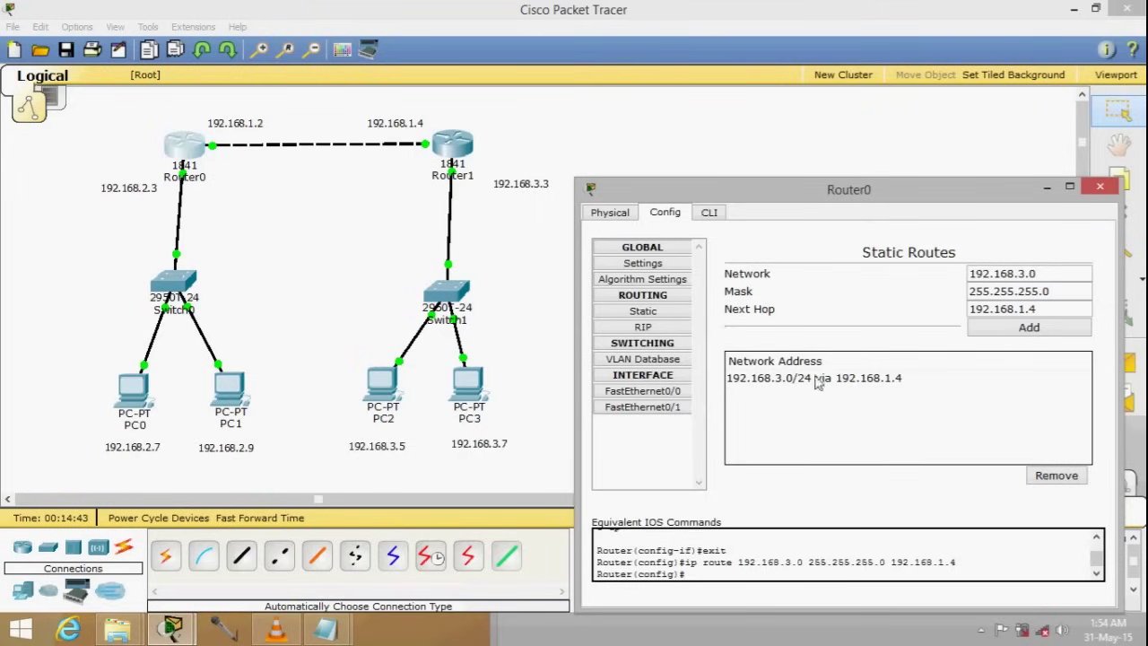
{"action": "left_click", "coordinate": [1100, 185]}
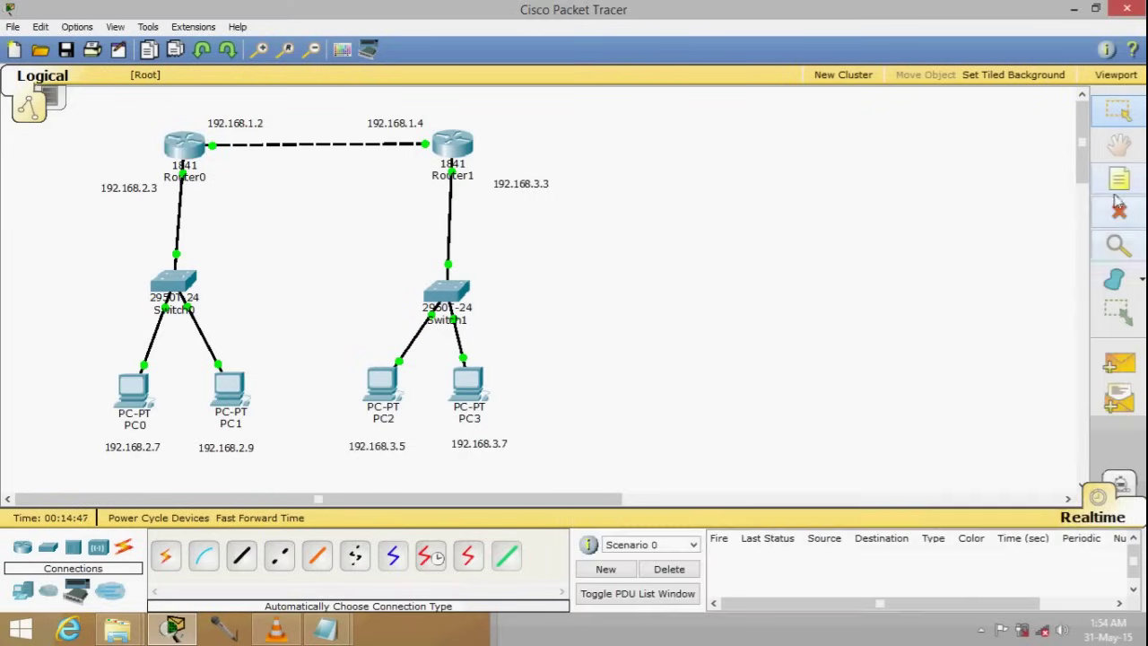
Inspect Router0's routing table and confirm the S entry 192.168.3.0/24 via 192.168.1.4
{"action": "left_click", "coordinate": [1118, 246]}
{"action": "left_click", "coordinate": [202, 142]}
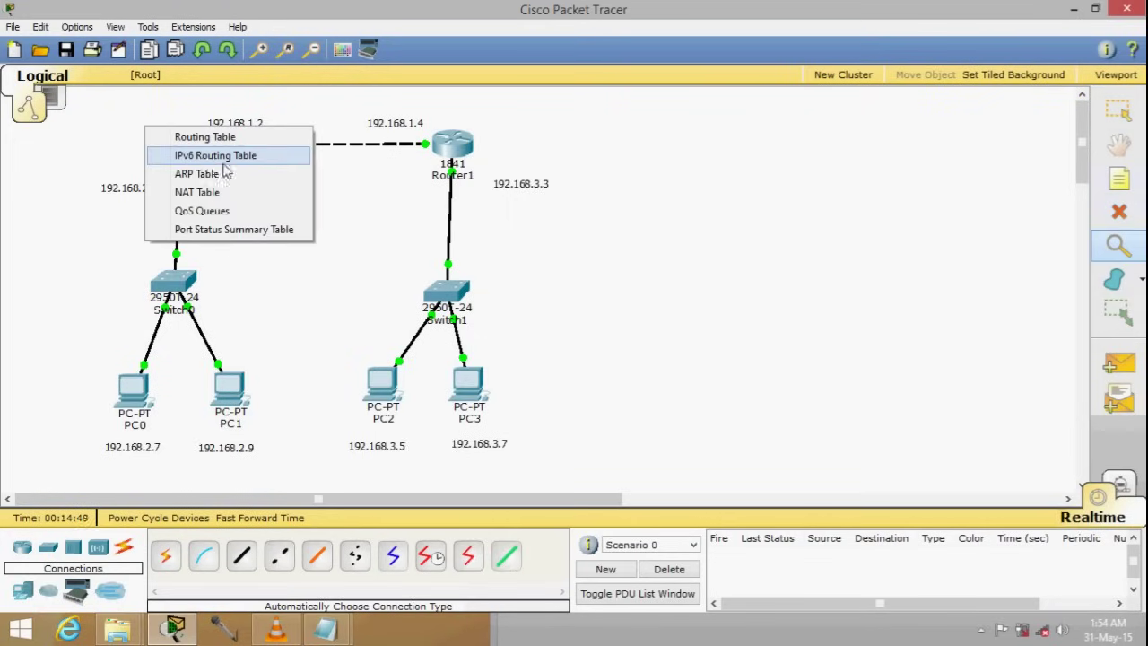
{"action": "left_click", "coordinate": [224, 140]}
{"action": "left_click_drag", "start_coordinate": [171, 269], "coordinate": [377, 375]}
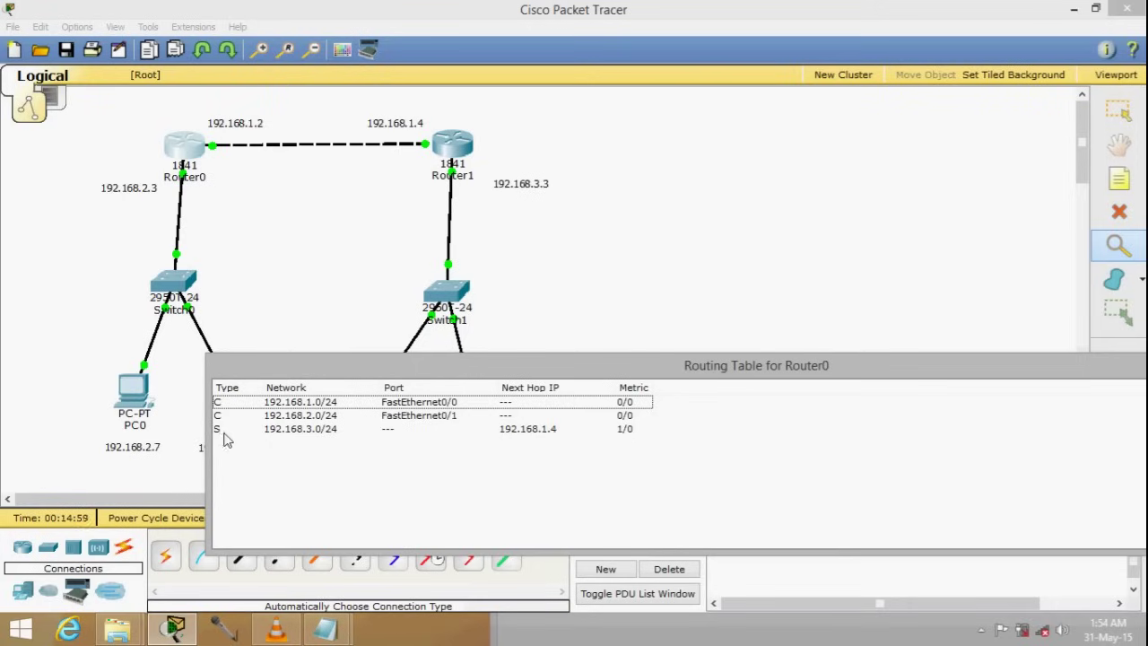
{"action": "left_click_drag", "start_coordinate": [820, 365], "coordinate": [626, 394]}
{"action": "left_click", "coordinate": [1093, 384]}
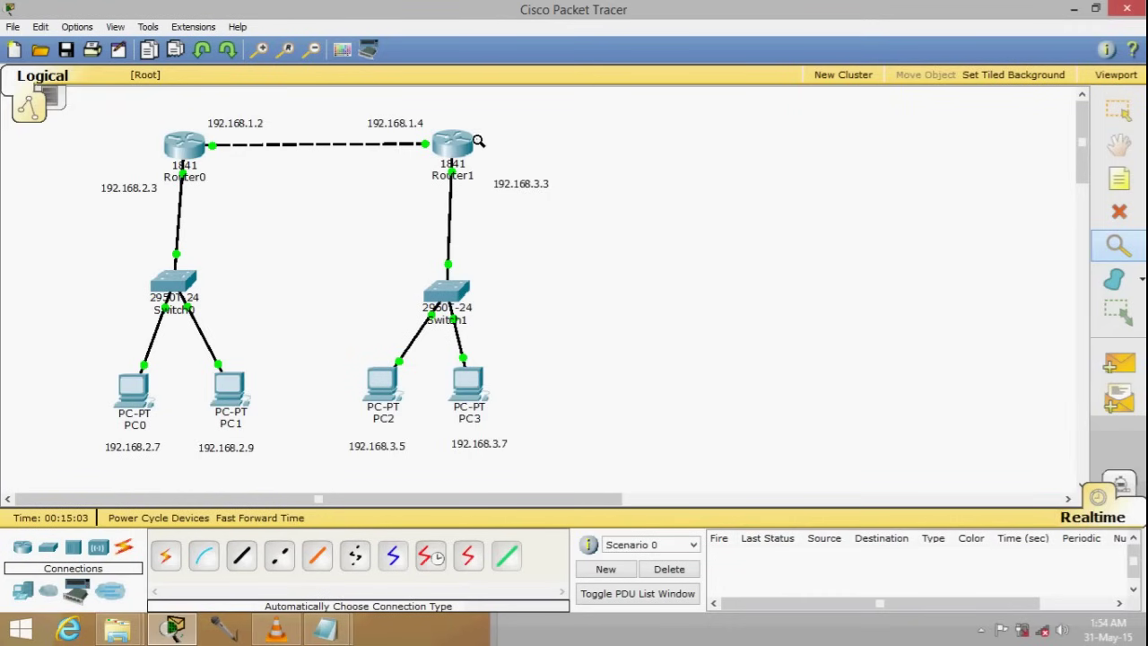
Add a static route on Router1: 192.168.2.0, mask 255.255.255.0, next hop 192.168.1.2
{"action": "key", "text": "Escape"}
{"action": "left_click", "coordinate": [473, 149]}
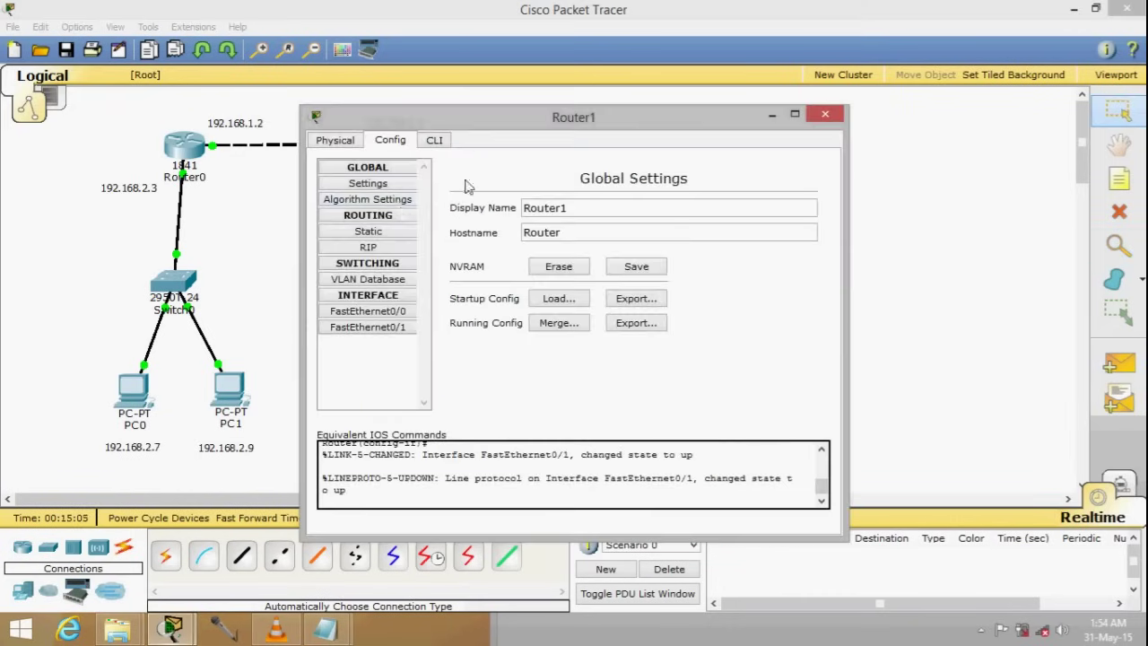
{"action": "left_click", "coordinate": [390, 235]}
{"action": "left_click_drag", "start_coordinate": [534, 126], "coordinate": [807, 205]}
{"action": "left_click", "coordinate": [988, 280]}
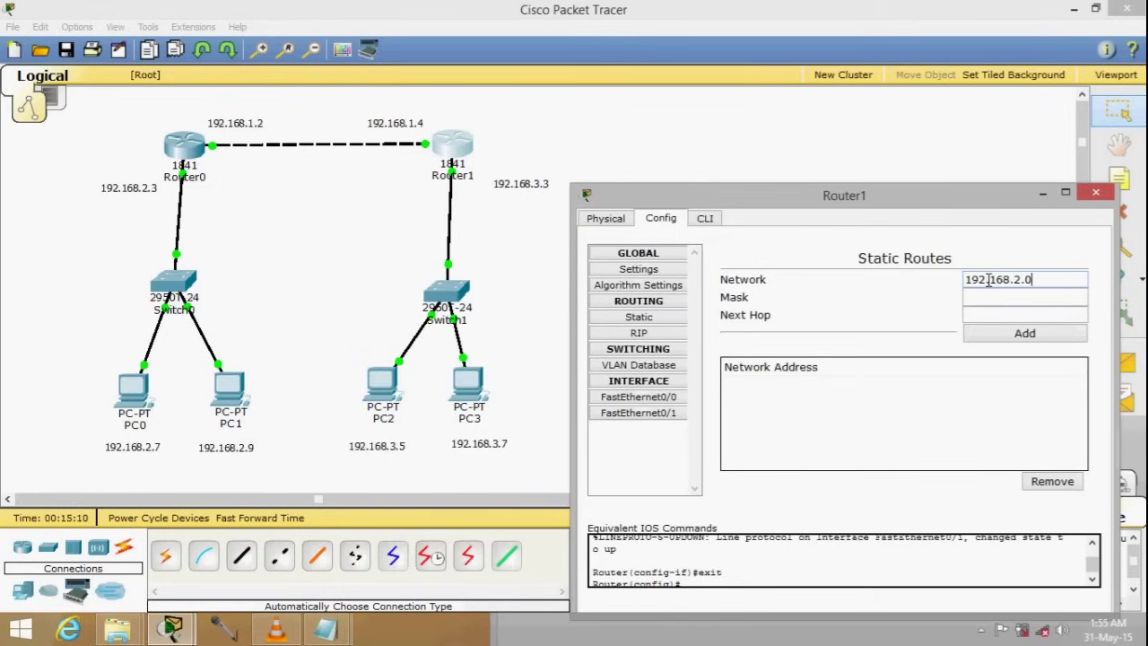
{"action": "left_click", "coordinate": [972, 296]}
{"action": "type", "text": "255.255.255.0"}
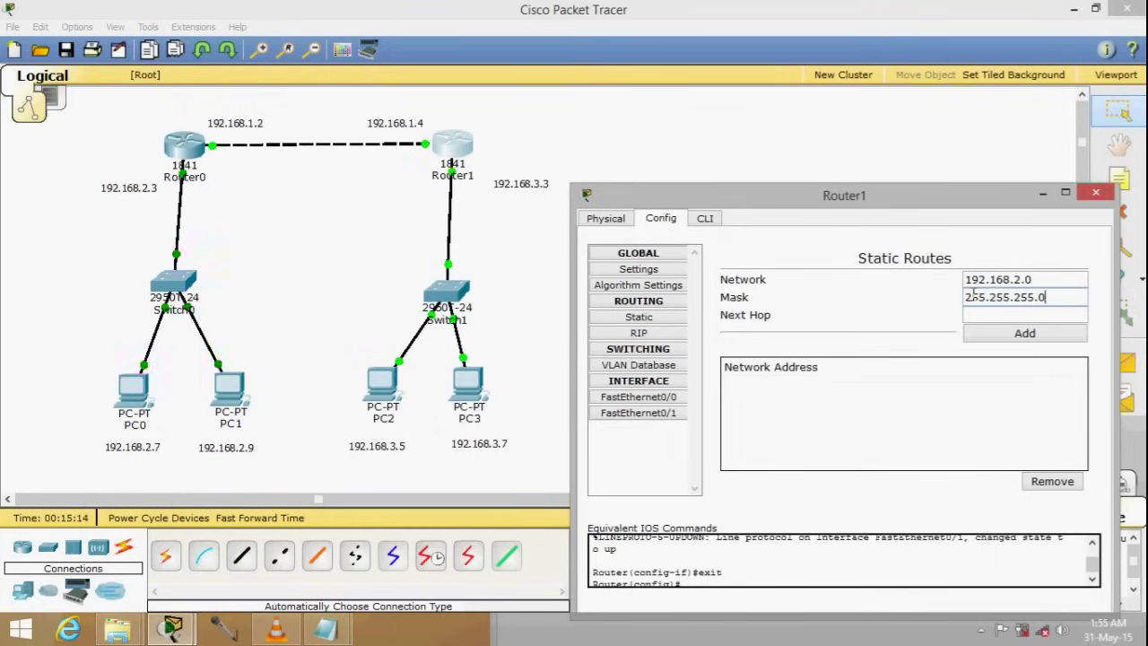
{"action": "left_click", "coordinate": [973, 314]}
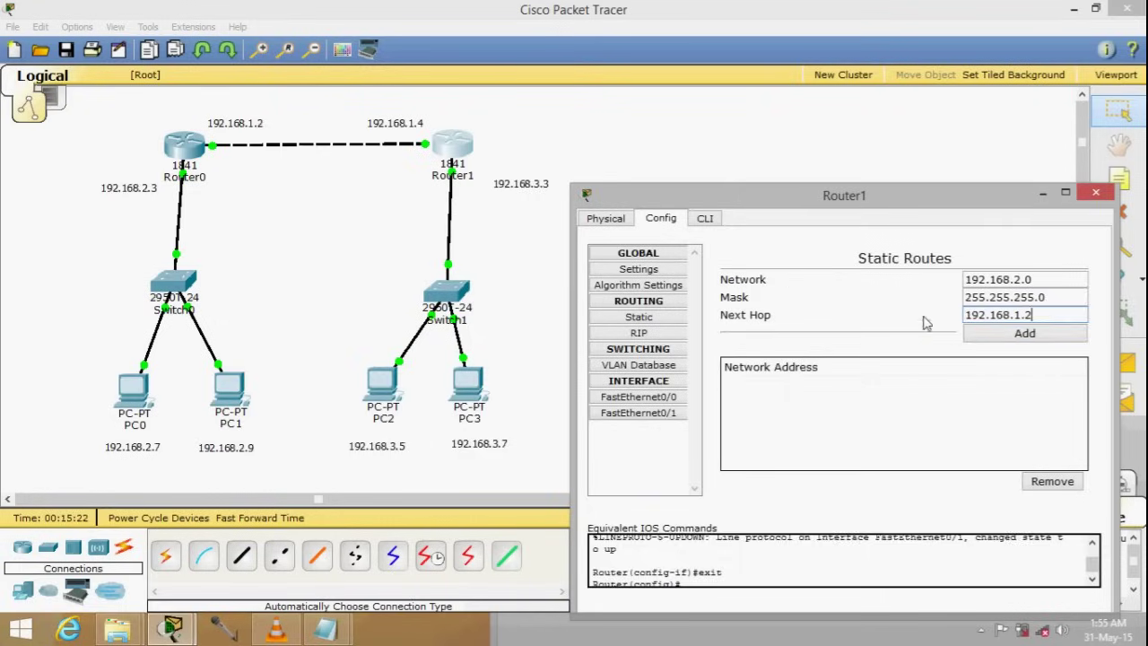
{"action": "left_click", "coordinate": [980, 334]}
{"action": "left_click", "coordinate": [1095, 194]}
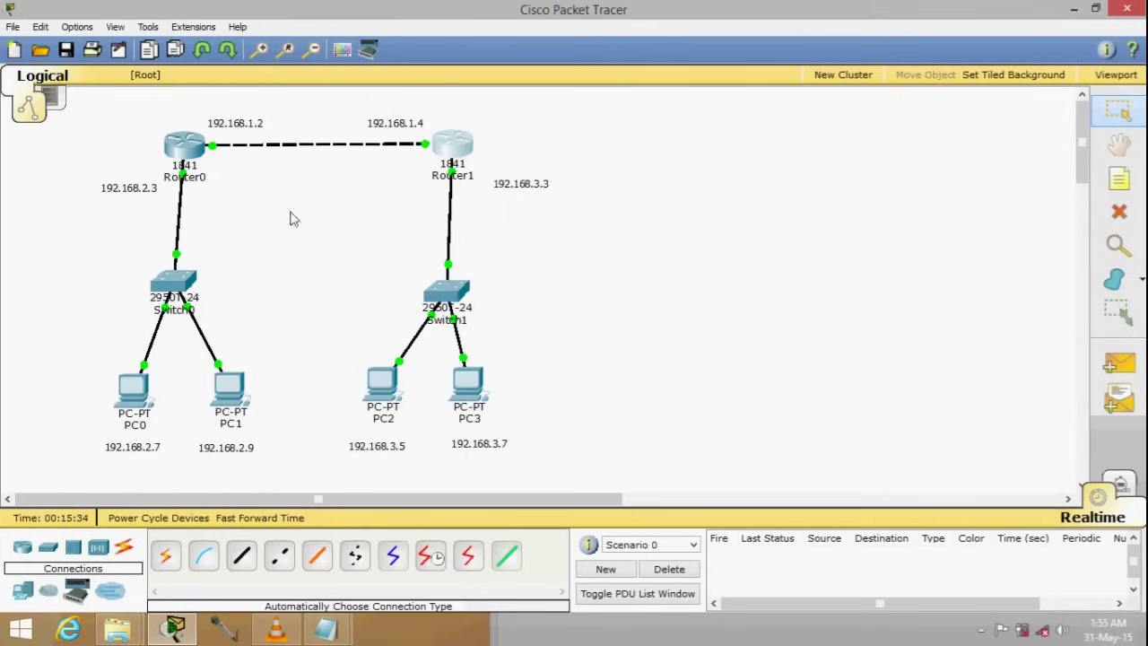
Place a 'STATIC ROUTING' note and position it above the routers
{"action": "left_click", "coordinate": [1120, 180]}
{"action": "left_click", "coordinate": [796, 130]}
{"action": "left_click", "coordinate": [877, 137]}
{"action": "type", "text": "S"}
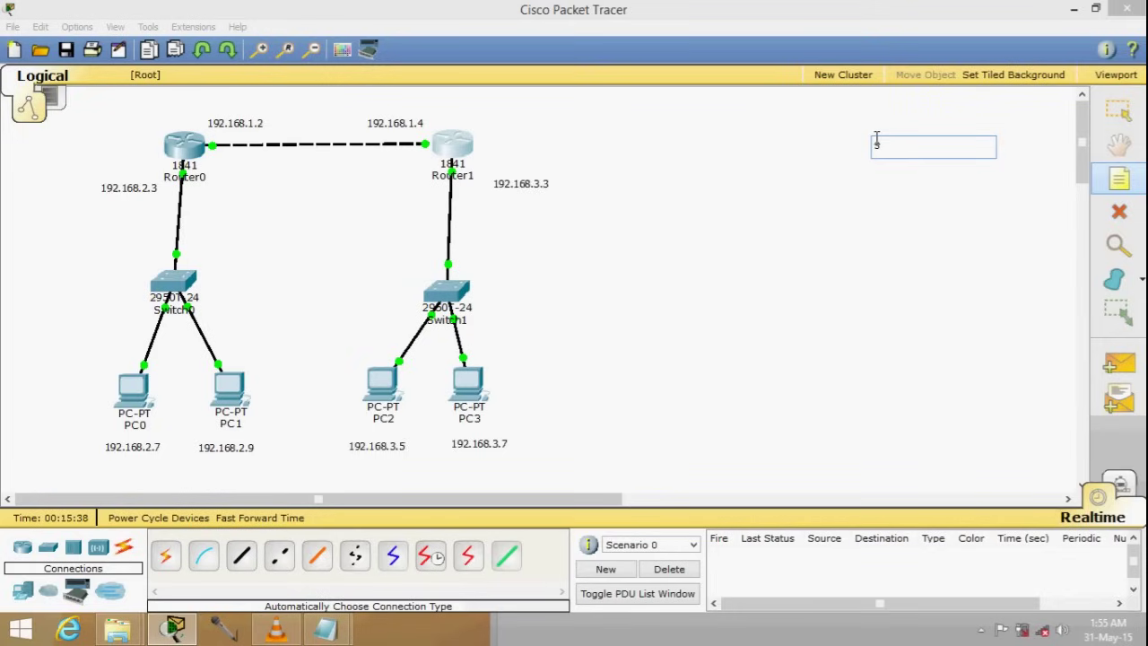
{"action": "type", "text": "AATIC ROUTING"}
{"action": "key", "text": "Escape"}
{"action": "left_click_drag", "start_coordinate": [888, 148], "coordinate": [319, 112]}
{"action": "left_click", "coordinate": [529, 108]}
Send a simple test ping from PC1 to PC2
{"action": "left_click", "coordinate": [1119, 363]}
{"action": "left_click", "coordinate": [235, 402]}
{"action": "left_click", "coordinate": [383, 394]}
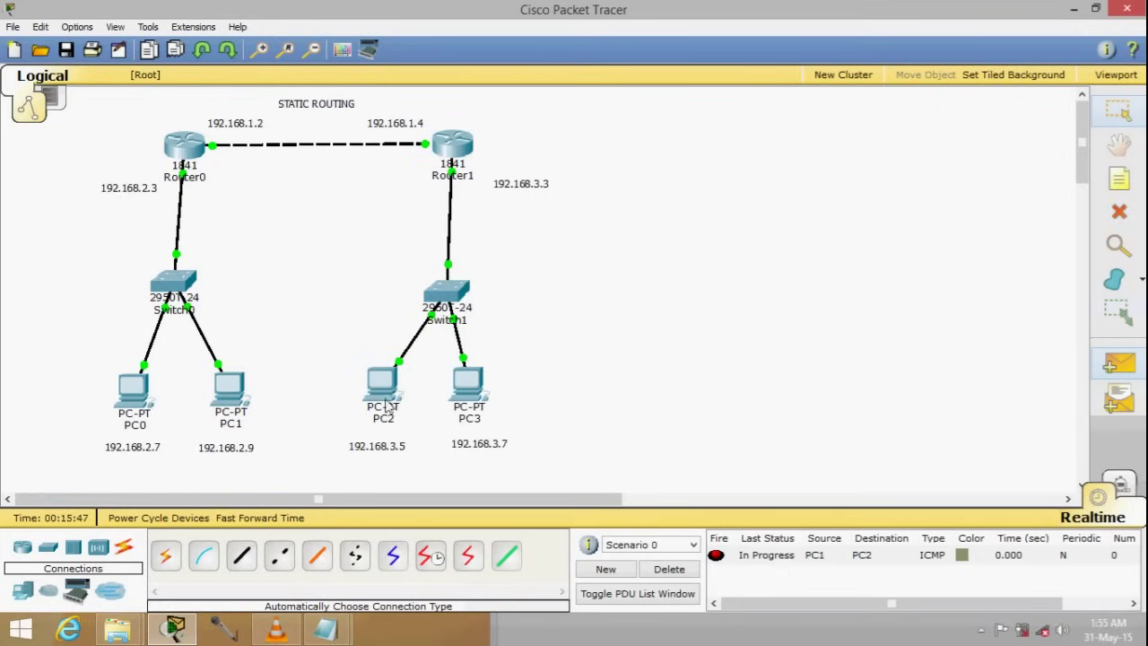
Delete the failed ping, then send new pings PC1 to PC2 and PC3 to PC0
{"action": "left_click", "coordinate": [686, 569]}
{"action": "left_click", "coordinate": [1119, 363]}
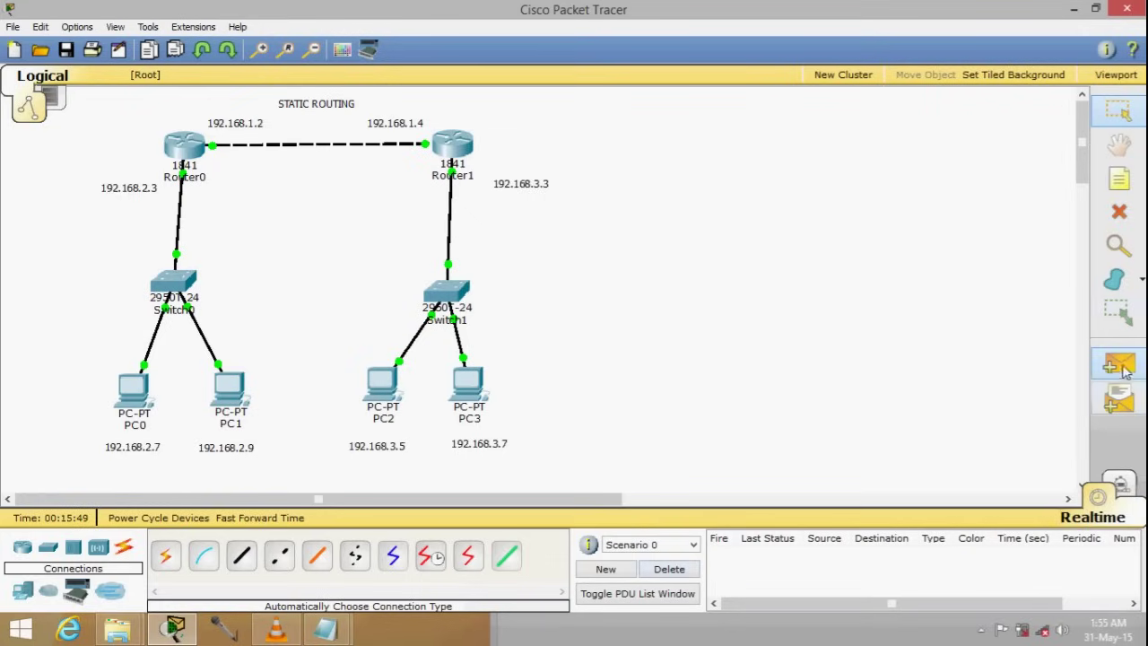
{"action": "left_click", "coordinate": [237, 399]}
{"action": "left_click", "coordinate": [387, 399]}
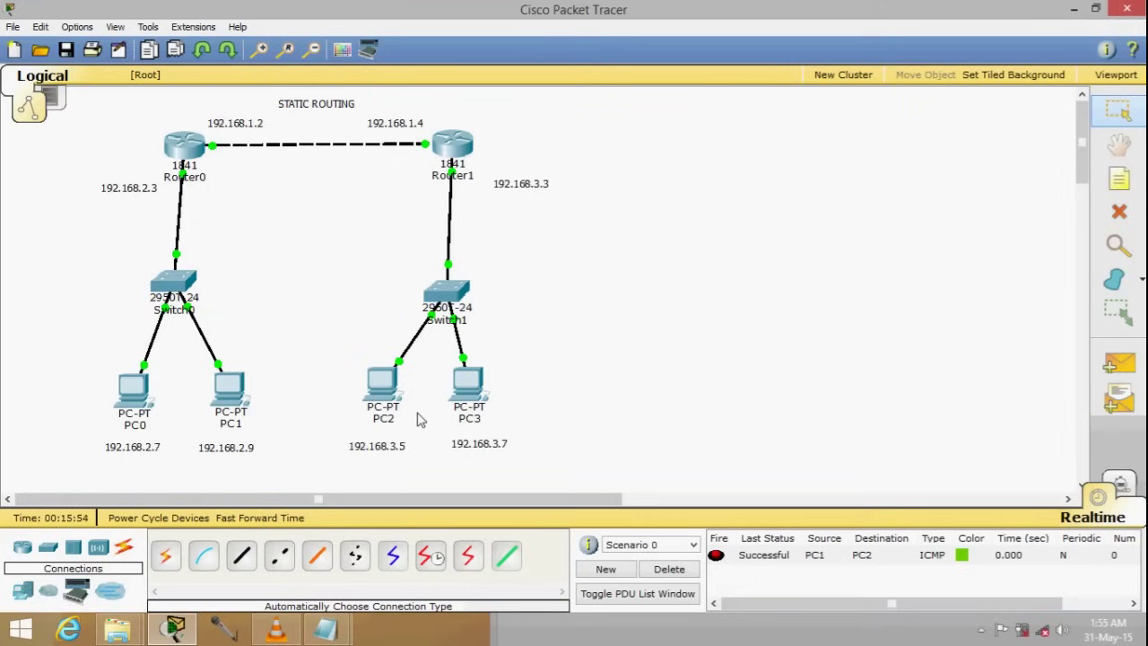
{"action": "left_click", "coordinate": [1118, 363]}
{"action": "left_click", "coordinate": [468, 395]}
{"action": "left_click", "coordinate": [134, 395]}
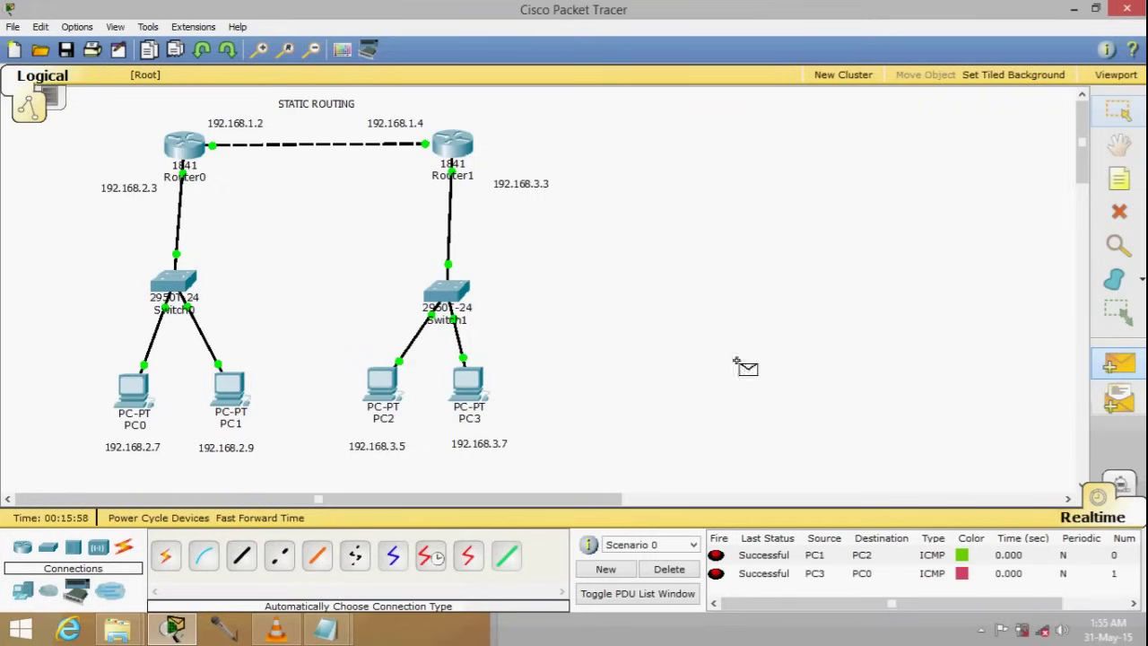
Clear the ping list and send a ping from PC0 to Router1
{"action": "left_click", "coordinate": [669, 569]}
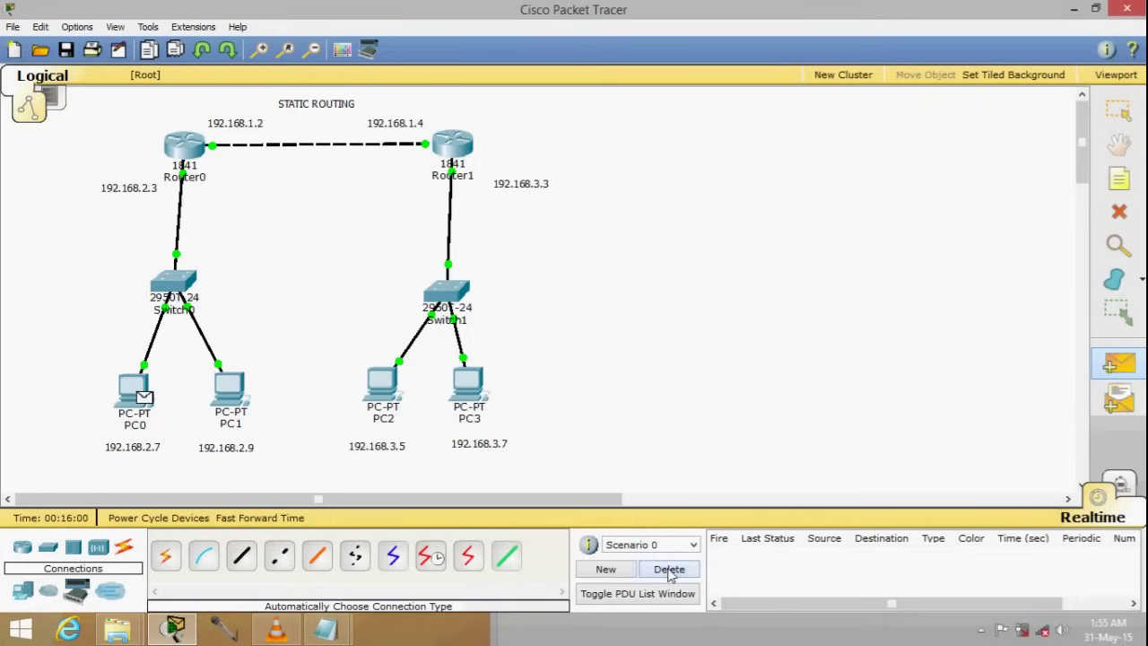
{"action": "left_click", "coordinate": [135, 429]}
{"action": "left_click", "coordinate": [462, 146]}
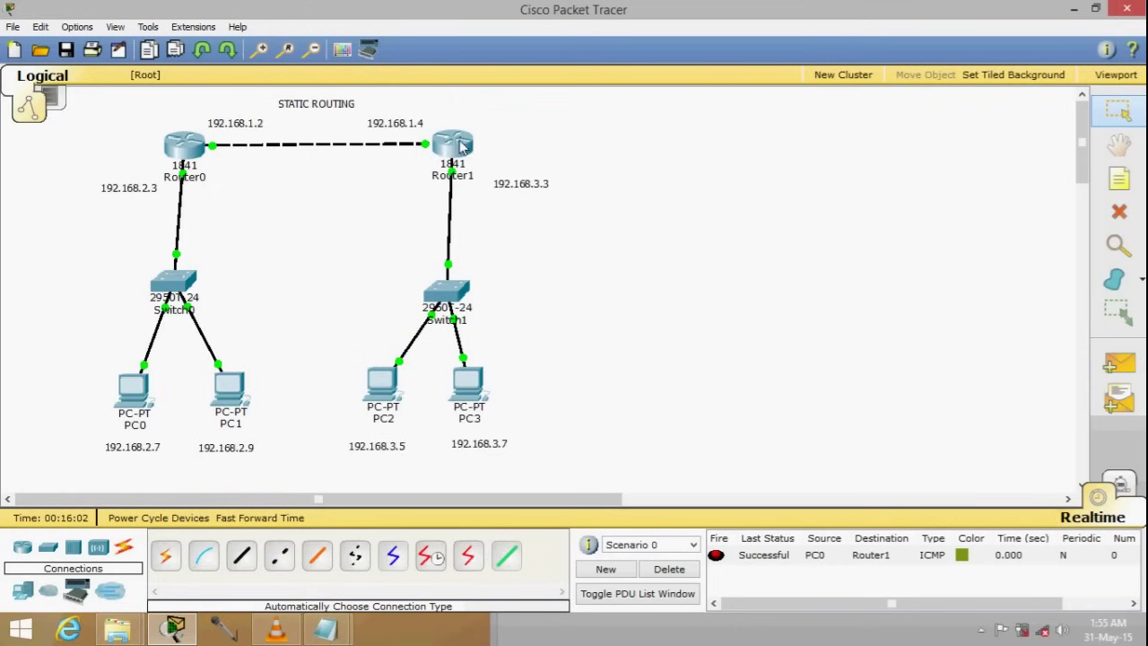
{"action": "mouse_move", "coordinate": [462, 157]}
{"action": "mouse_move", "coordinate": [199, 149]}
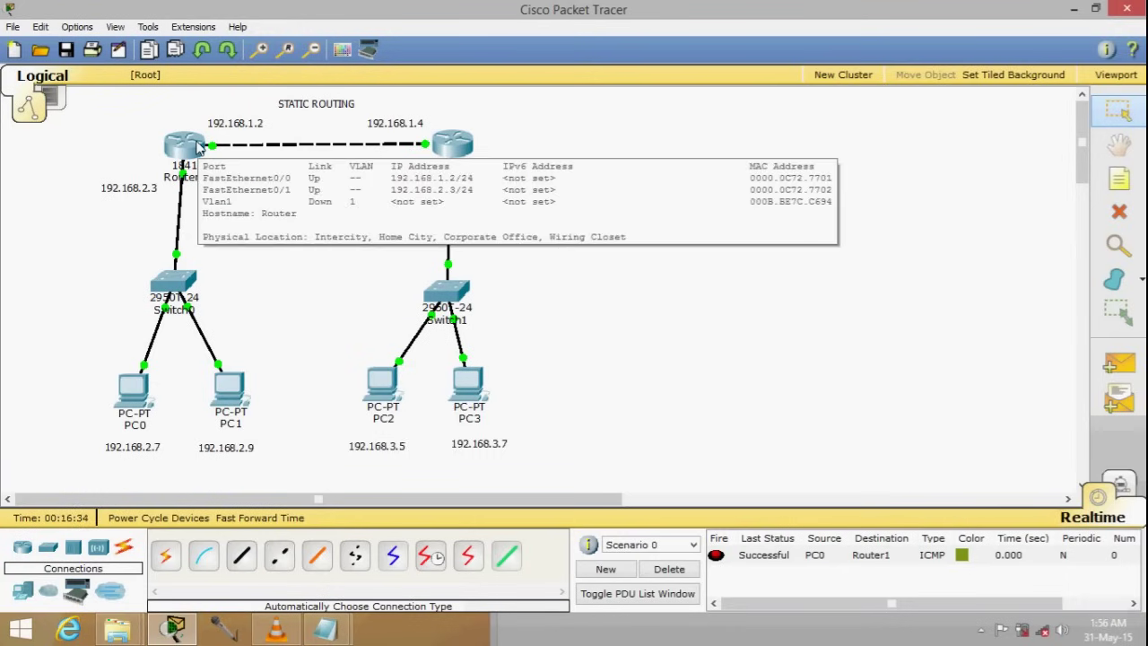